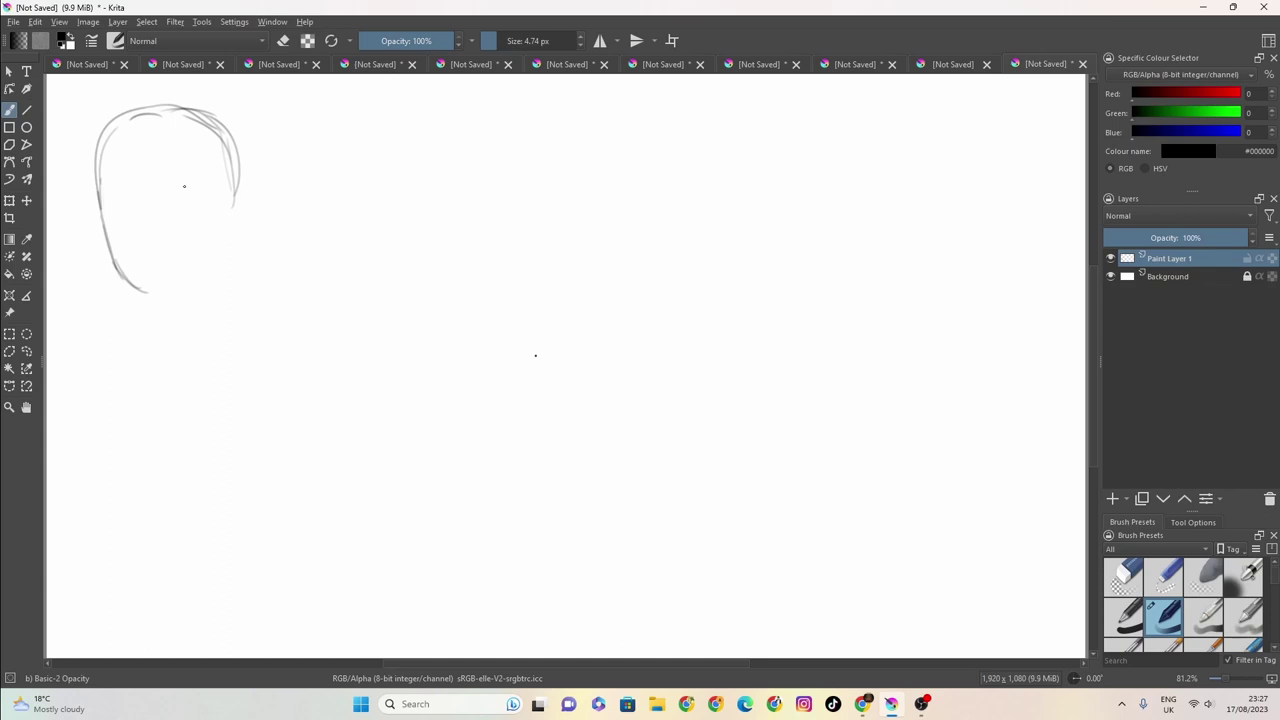
# Sketch the ear, strengthen the head's outer contour and jaw, and draw the neck with a hatched shadow under the chin
pyautogui.moveTo(222, 200)
pyautogui.mouseDown()
pyautogui.moveTo(246, 226)
pyautogui.moveTo(213, 240)
pyautogui.mouseUp()
pyautogui.moveTo(186, 111)
pyautogui.mouseDown()
pyautogui.moveTo(144, 114)
pyautogui.moveTo(89, 182)
pyautogui.mouseUp()
pyautogui.moveTo(117, 124); pyautogui.dragTo(98, 206)
pyautogui.moveTo(206, 245)
pyautogui.mouseDown()
pyautogui.moveTo(214, 216)
pyautogui.moveTo(204, 265)
pyautogui.moveTo(138, 293)
pyautogui.moveTo(206, 258)
pyautogui.moveTo(212, 234)
pyautogui.moveTo(168, 350)
pyautogui.mouseUp()
pyautogui.moveTo(182, 280)
pyautogui.mouseDown()
pyautogui.moveTo(164, 322)
pyautogui.moveTo(150, 308)
pyautogui.mouseUp()
pyautogui.moveTo(226, 250)
pyautogui.mouseDown()
pyautogui.moveTo(219, 314)
pyautogui.moveTo(234, 328)
pyautogui.mouseUp()
pyautogui.moveTo(152, 308)
pyautogui.mouseDown()
pyautogui.moveTo(119, 329)
pyautogui.moveTo(152, 358)
pyautogui.mouseUp()
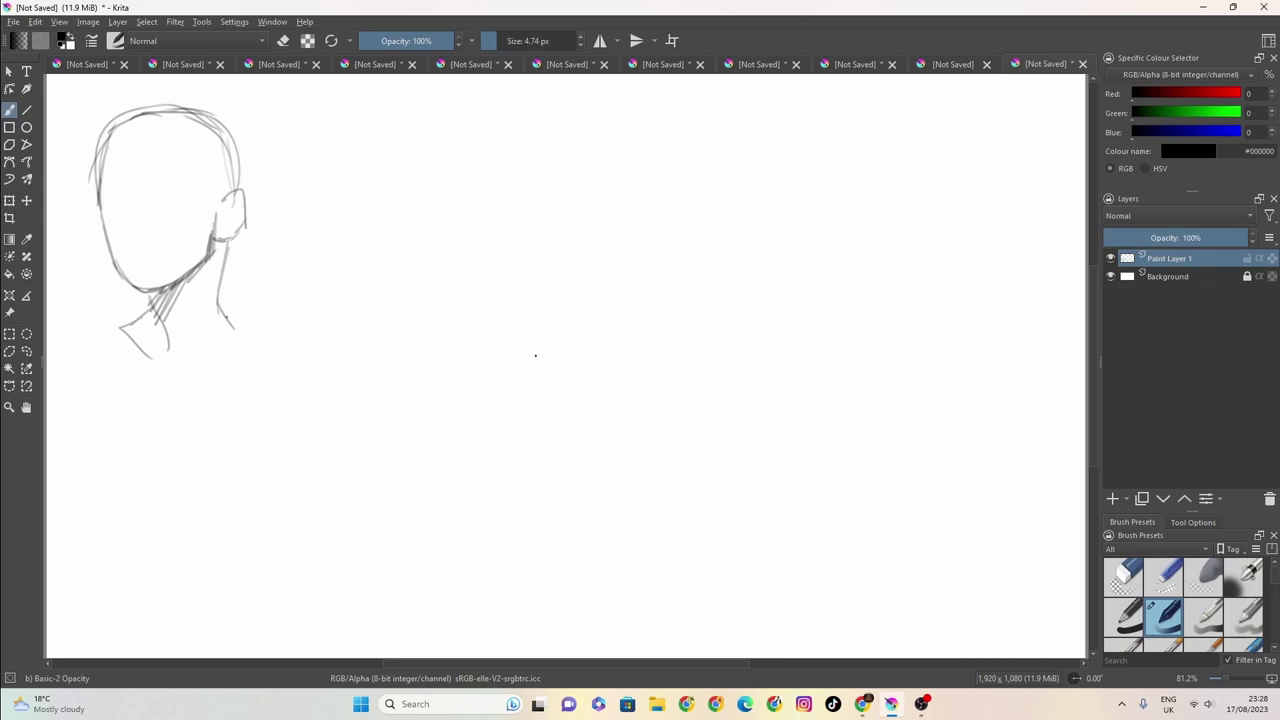
# Extend the neck into the shoulder and close the bust with a curved neckline across its base
pyautogui.moveTo(222, 306); pyautogui.dragTo(244, 330)
pyautogui.moveTo(244, 333); pyautogui.dragTo(158, 368)
pyautogui.moveTo(140, 346)
pyautogui.mouseDown()
pyautogui.moveTo(162, 362)
pyautogui.moveTo(216, 351)
pyautogui.mouseUp()
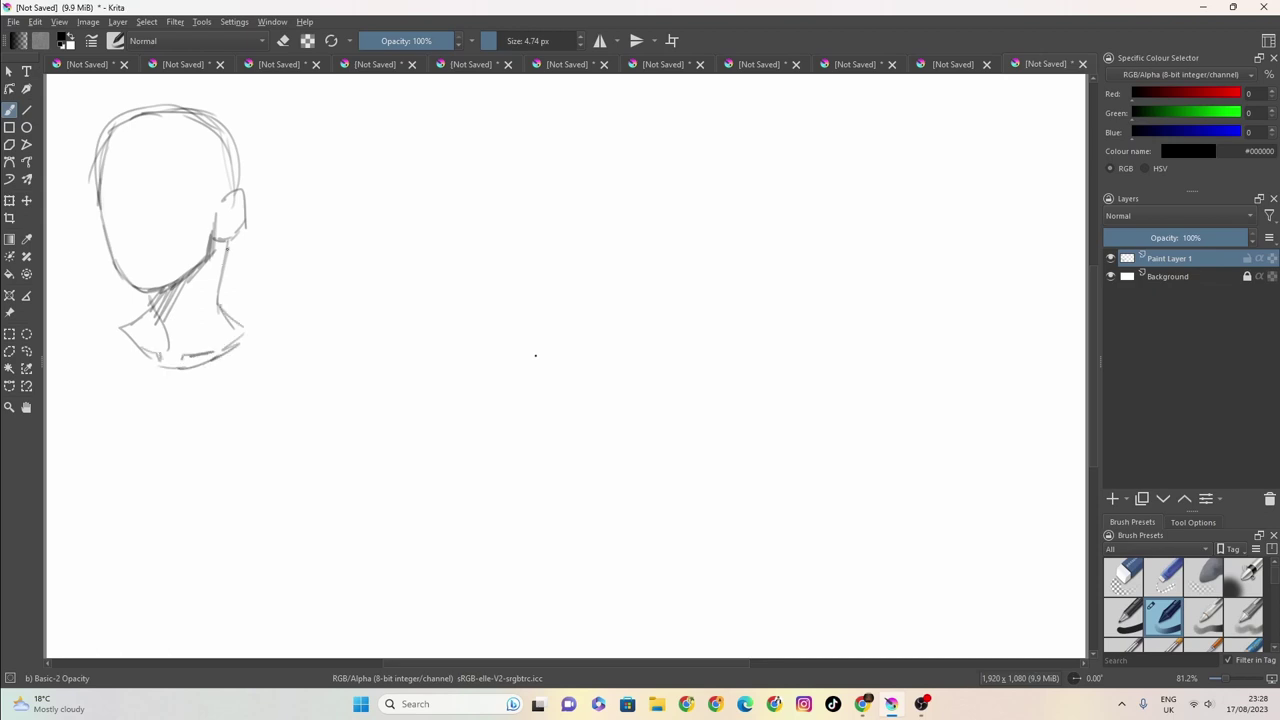
pyautogui.moveTo(227, 240); pyautogui.dragTo(222, 275)
# Draw chin-length hair around the head, with a hairline framing the face and short strokes along it
pyautogui.moveTo(106, 160)
pyautogui.mouseDown()
pyautogui.moveTo(194, 168)
pyautogui.moveTo(198, 274)
pyautogui.moveTo(231, 278)
pyautogui.moveTo(246, 226)
pyautogui.moveTo(249, 156)
pyautogui.moveTo(206, 108)
pyautogui.moveTo(102, 150)
pyautogui.moveTo(87, 286)
pyautogui.mouseUp()
pyautogui.moveTo(94, 192); pyautogui.dragTo(99, 294)
pyautogui.moveTo(98, 224)
pyautogui.mouseDown()
pyautogui.moveTo(100, 288)
pyautogui.moveTo(100, 267)
pyautogui.mouseUp()
pyautogui.moveTo(98, 196)
pyautogui.mouseDown()
pyautogui.moveTo(114, 161)
pyautogui.moveTo(162, 157)
pyautogui.moveTo(195, 176)
pyautogui.moveTo(117, 154)
pyautogui.moveTo(188, 164)
pyautogui.moveTo(203, 190)
pyautogui.mouseUp()
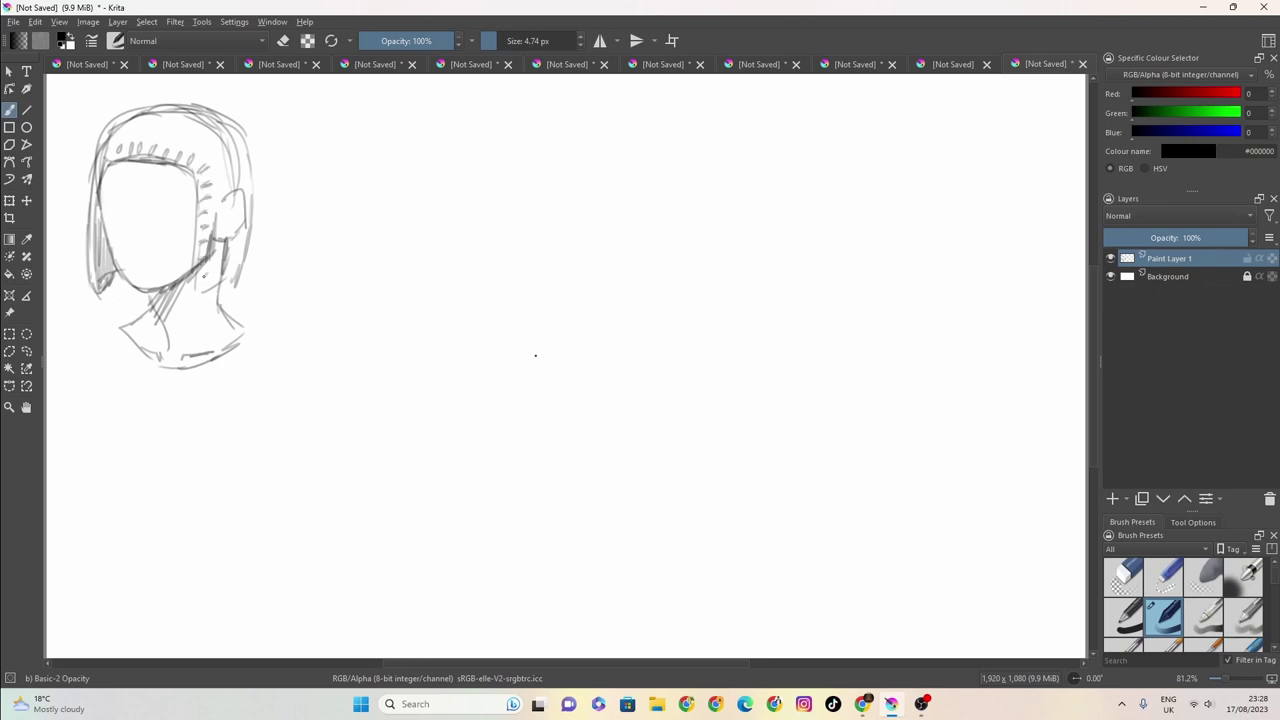
pyautogui.moveTo(255, 192)
pyautogui.mouseDown()
pyautogui.moveTo(247, 155)
pyautogui.moveTo(123, 119)
pyautogui.moveTo(101, 158)
pyautogui.moveTo(92, 290)
pyautogui.mouseUp()
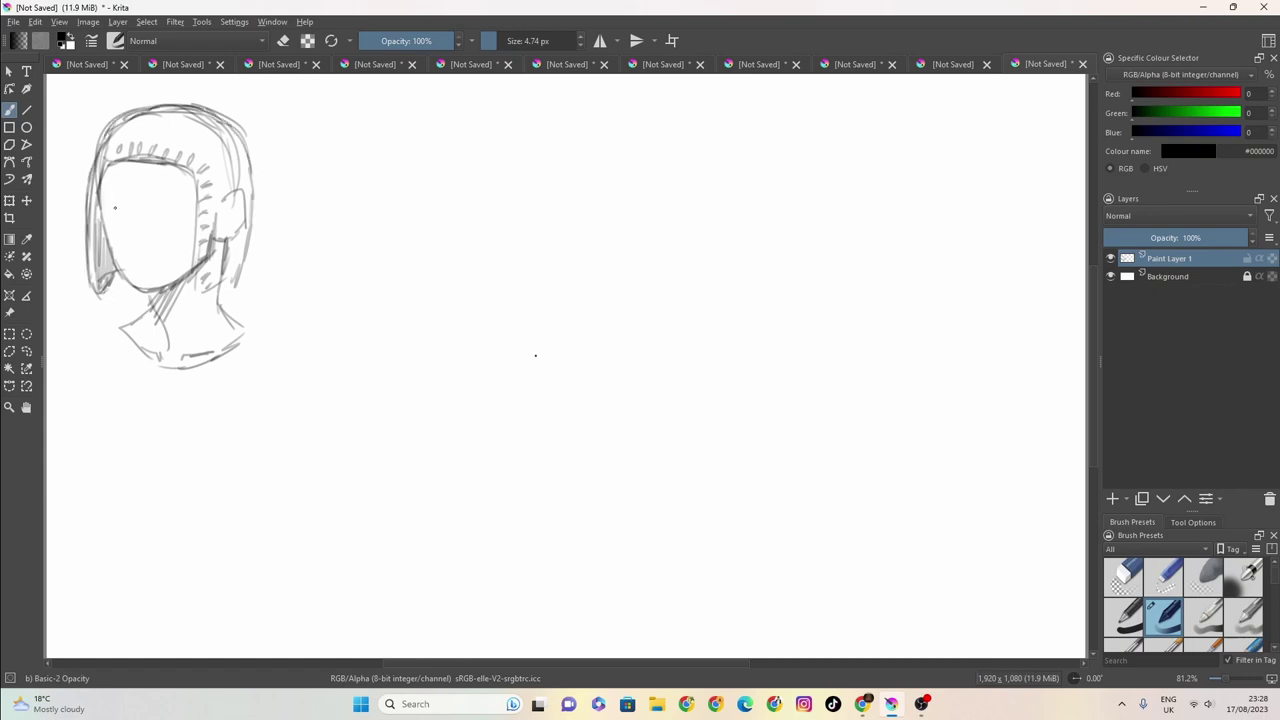
# Sketch the eyebrows, nose and both eyes on the three-quarter face
pyautogui.moveTo(110, 196)
pyautogui.mouseDown()
pyautogui.moveTo(130, 212)
pyautogui.moveTo(188, 206)
pyautogui.moveTo(148, 206)
pyautogui.moveTo(135, 238)
pyautogui.moveTo(145, 253)
pyautogui.moveTo(131, 216)
pyautogui.moveTo(147, 258)
pyautogui.mouseUp()
pyautogui.moveTo(108, 220)
pyautogui.mouseDown()
pyautogui.moveTo(128, 215)
pyautogui.moveTo(114, 234)
pyautogui.moveTo(178, 217)
pyautogui.mouseUp()
pyautogui.moveTo(164, 224)
pyautogui.mouseDown()
pyautogui.moveTo(182, 215)
pyautogui.moveTo(154, 236)
pyautogui.mouseUp()
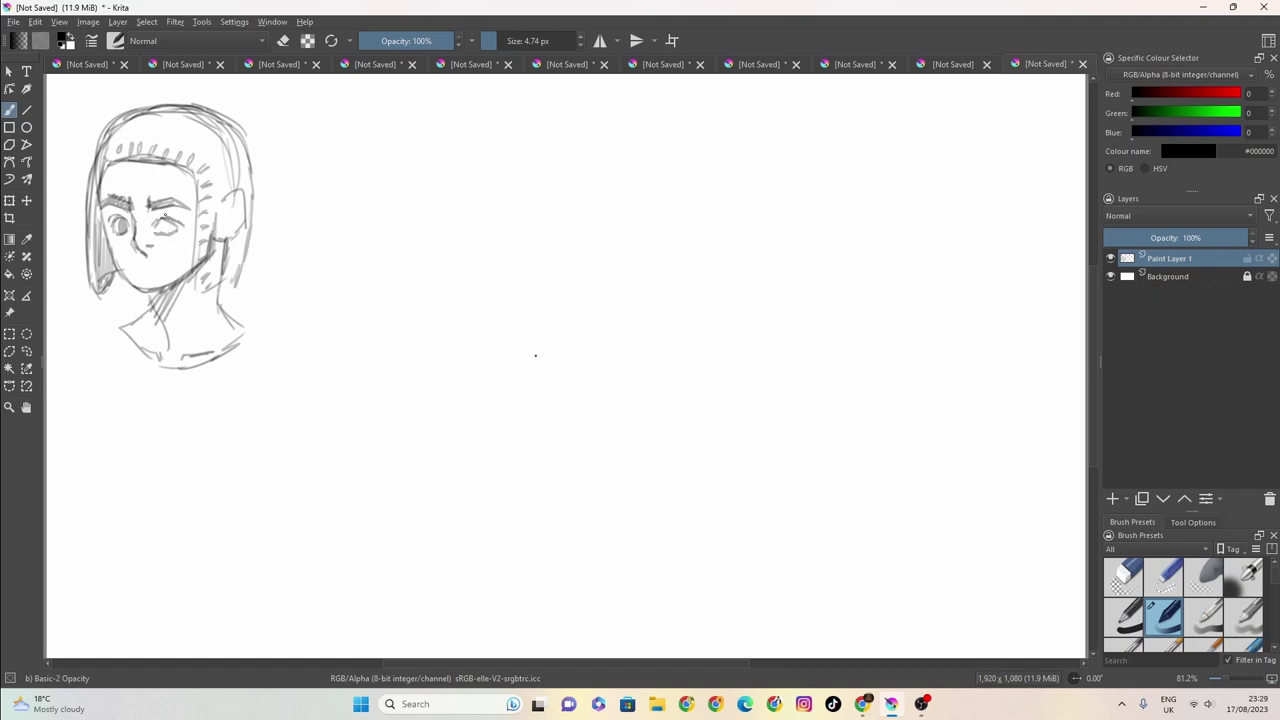
# Undo the last strokes of the eye nearer the ear, redraw it with a shaded iris, and add a smiling mouth
pyautogui.hotkey('ctrl', 'z')
pyautogui.hotkey('ctrl', 'z')
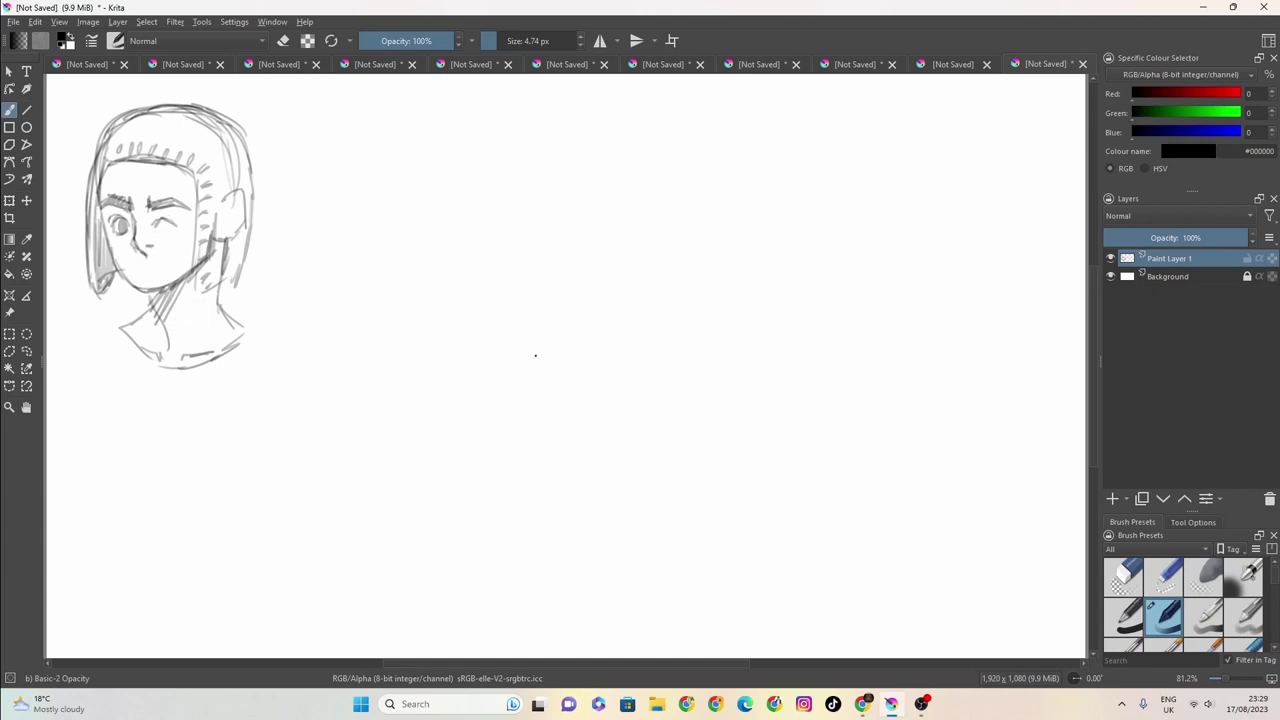
pyautogui.click(179, 235)
pyautogui.moveTo(154, 224)
pyautogui.mouseDown()
pyautogui.moveTo(175, 227)
pyautogui.moveTo(177, 259)
pyautogui.mouseUp()
pyautogui.moveTo(112, 167)
pyautogui.mouseDown()
pyautogui.moveTo(99, 218)
pyautogui.moveTo(101, 190)
pyautogui.moveTo(140, 174)
pyautogui.moveTo(166, 187)
pyautogui.mouseUp()
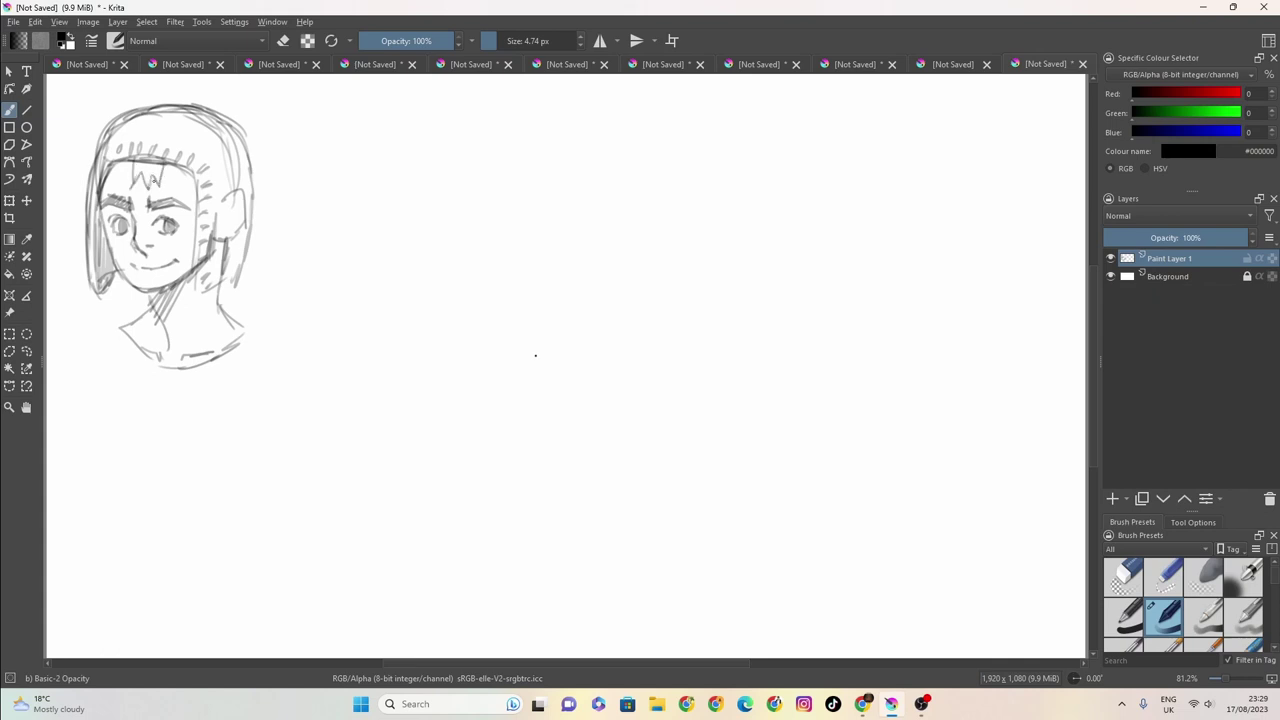
pyautogui.hotkey('ctrl', 'z')
pyautogui.hotkey('ctrl', 'z')
pyautogui.hotkey('ctrl', 'z')
pyautogui.hotkey('ctrl', 'z')
pyautogui.hotkey('ctrl', 'z')
pyautogui.moveTo(130, 163)
pyautogui.mouseDown()
pyautogui.moveTo(136, 187)
pyautogui.moveTo(159, 189)
pyautogui.mouseUp()
pyautogui.hotkey('ctrl', 'z')
pyautogui.hotkey('ctrl', 'z')
pyautogui.hotkey('ctrl', 'z')
pyautogui.hotkey('ctrl', 'z')
# Draw jagged fringe strands across the forehead and strengthen the hair's outer edge and tip on the ear side
pyautogui.moveTo(134, 168)
pyautogui.mouseDown()
pyautogui.moveTo(137, 190)
pyautogui.moveTo(162, 166)
pyautogui.moveTo(151, 188)
pyautogui.moveTo(193, 197)
pyautogui.mouseUp()
pyautogui.moveTo(120, 163); pyautogui.dragTo(101, 201)
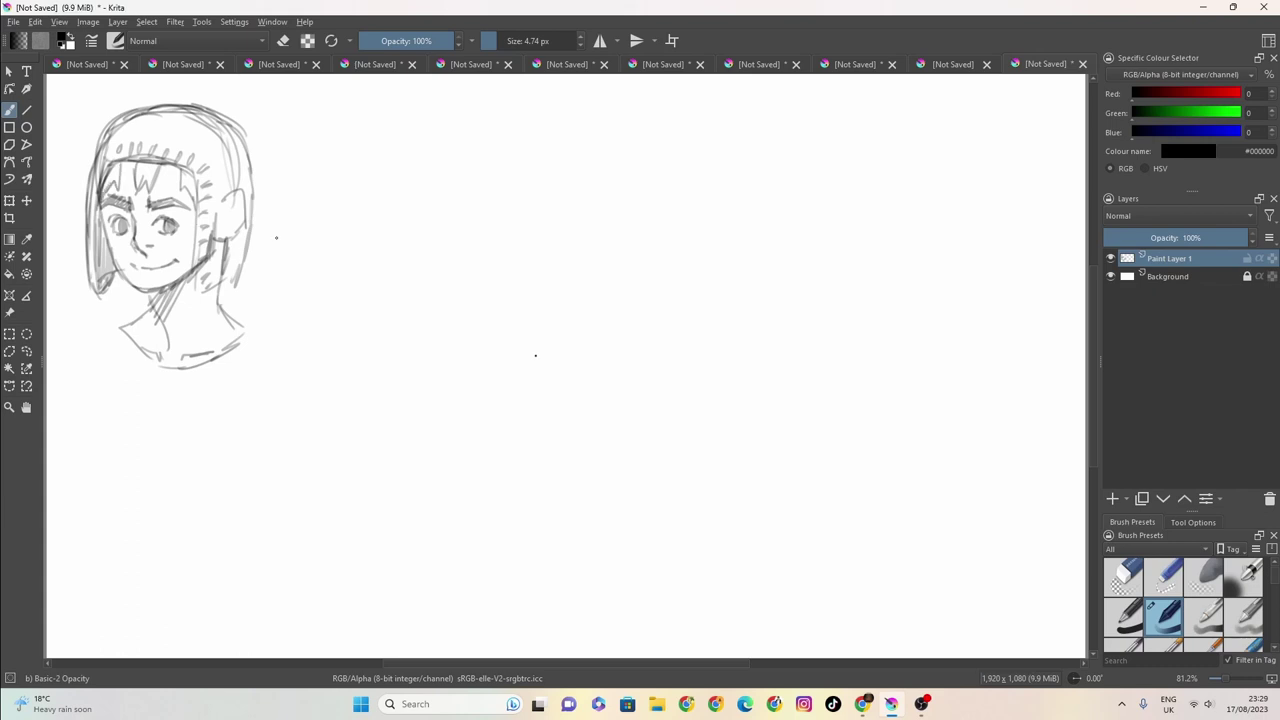
pyautogui.moveTo(233, 274); pyautogui.dragTo(228, 288)
pyautogui.moveTo(234, 277)
pyautogui.mouseDown()
pyautogui.moveTo(192, 284)
pyautogui.moveTo(208, 287)
pyautogui.moveTo(246, 222)
pyautogui.moveTo(237, 132)
pyautogui.mouseUp()
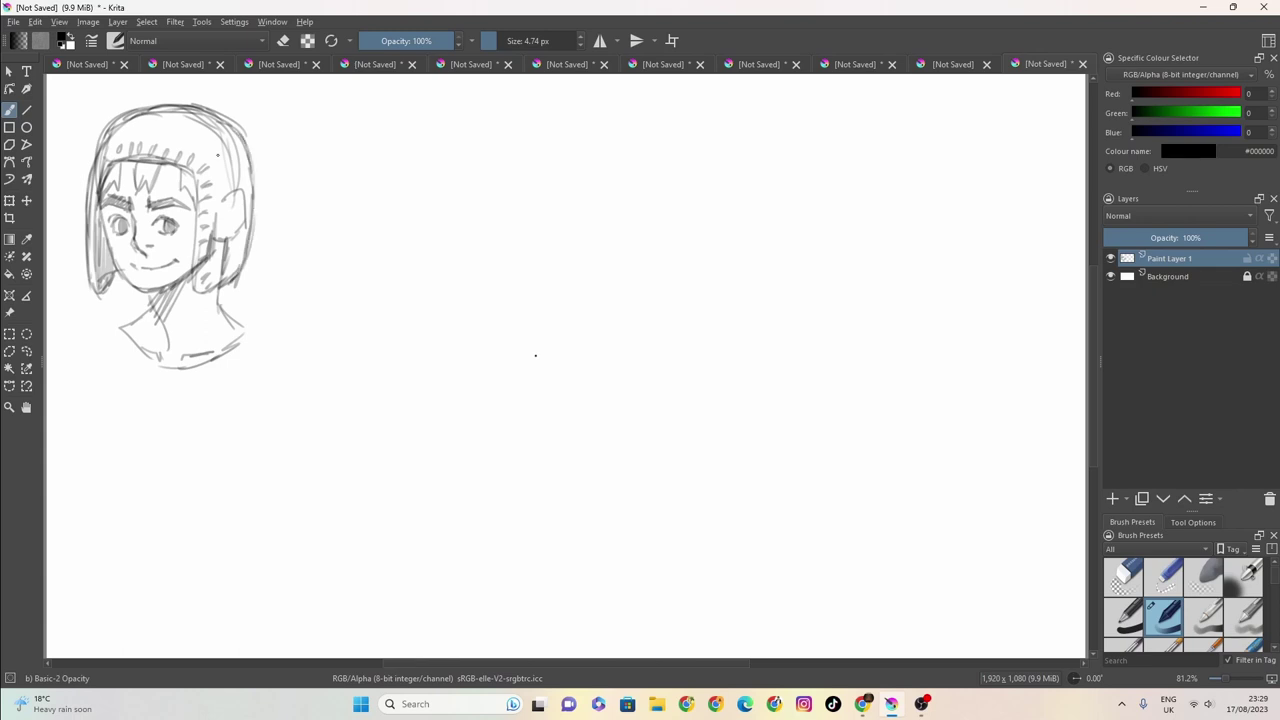
# Erase the ear and skull construction lines inside the hair with a 17.33 px eraser, then return to painting
pyautogui.click(283, 40)
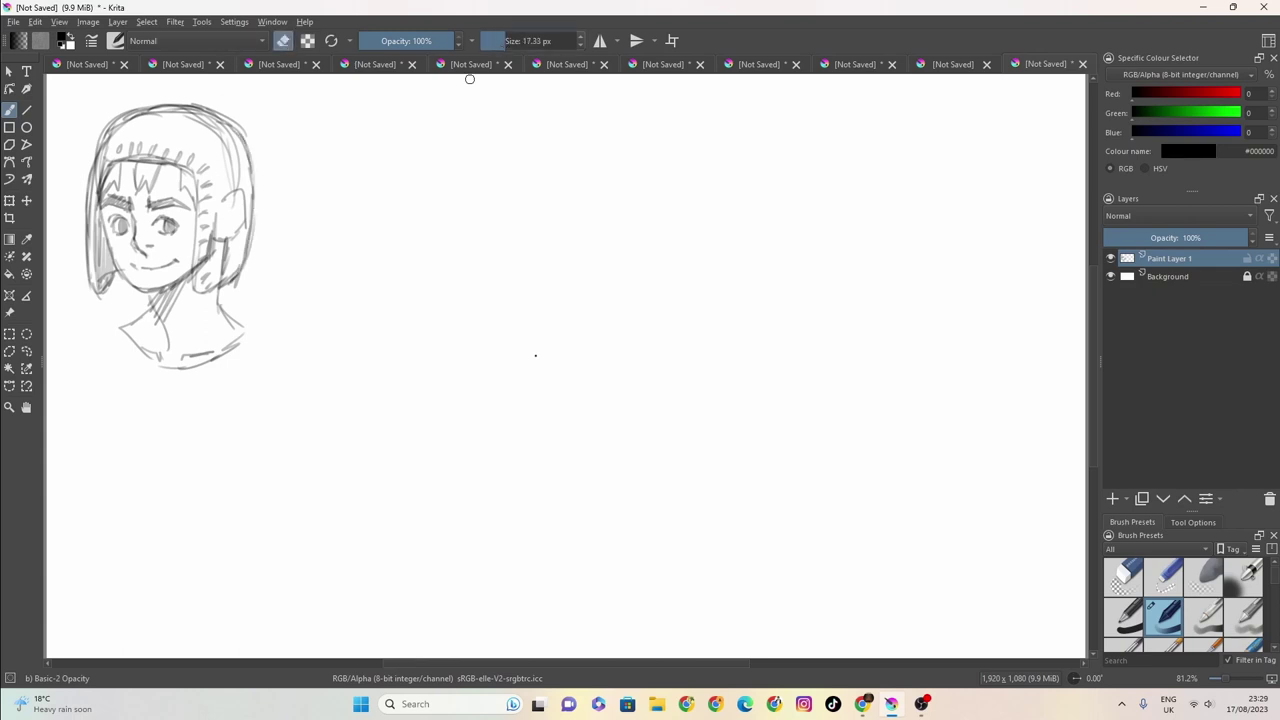
pyautogui.moveTo(222, 204)
pyautogui.mouseDown()
pyautogui.moveTo(199, 266)
pyautogui.moveTo(212, 245)
pyautogui.moveTo(214, 259)
pyautogui.moveTo(225, 200)
pyautogui.moveTo(225, 265)
pyautogui.moveTo(244, 181)
pyautogui.moveTo(241, 244)
pyautogui.moveTo(228, 159)
pyautogui.moveTo(223, 172)
pyautogui.moveTo(233, 155)
pyautogui.moveTo(192, 118)
pyautogui.moveTo(237, 144)
pyautogui.moveTo(201, 121)
pyautogui.moveTo(147, 120)
pyautogui.moveTo(161, 116)
pyautogui.moveTo(102, 158)
pyautogui.moveTo(109, 141)
pyautogui.moveTo(86, 250)
pyautogui.moveTo(88, 189)
pyautogui.moveTo(118, 125)
pyautogui.mouseUp()
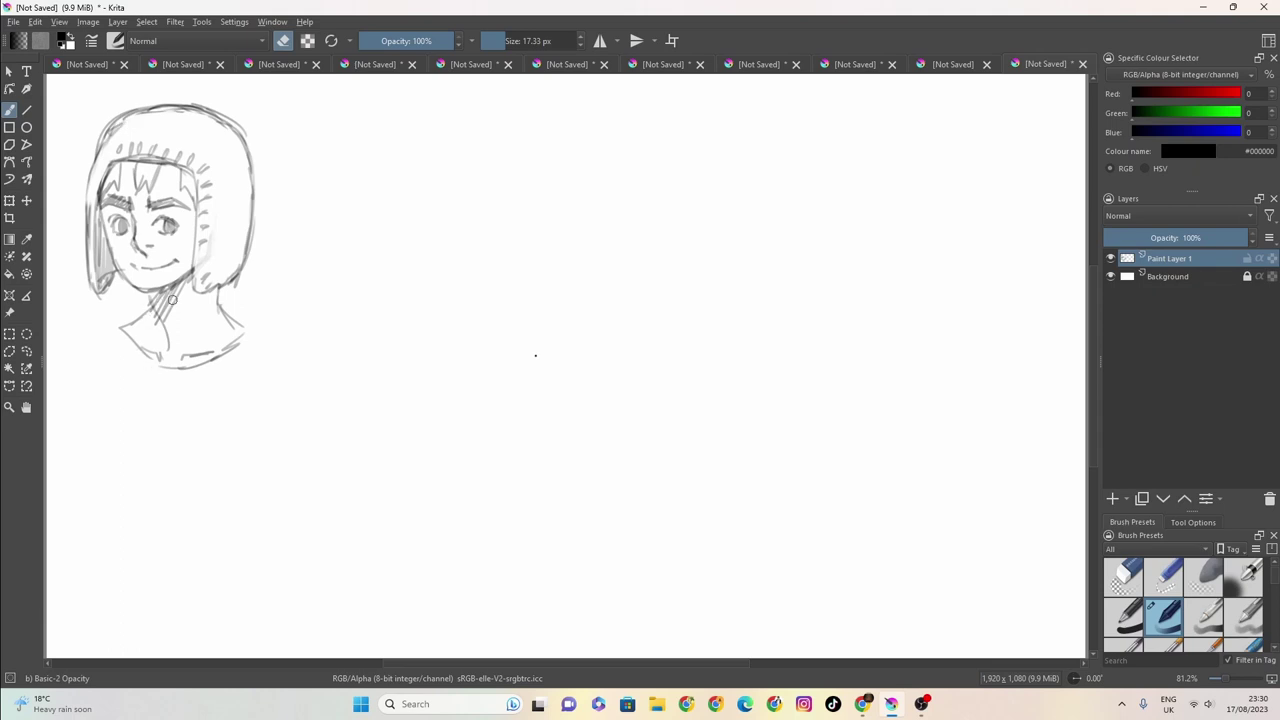
pyautogui.click(285, 41)
# Reduce the brush size to 4.17 px and hatch a darker shadow on the neck beneath the jaw
pyautogui.click(493, 41)
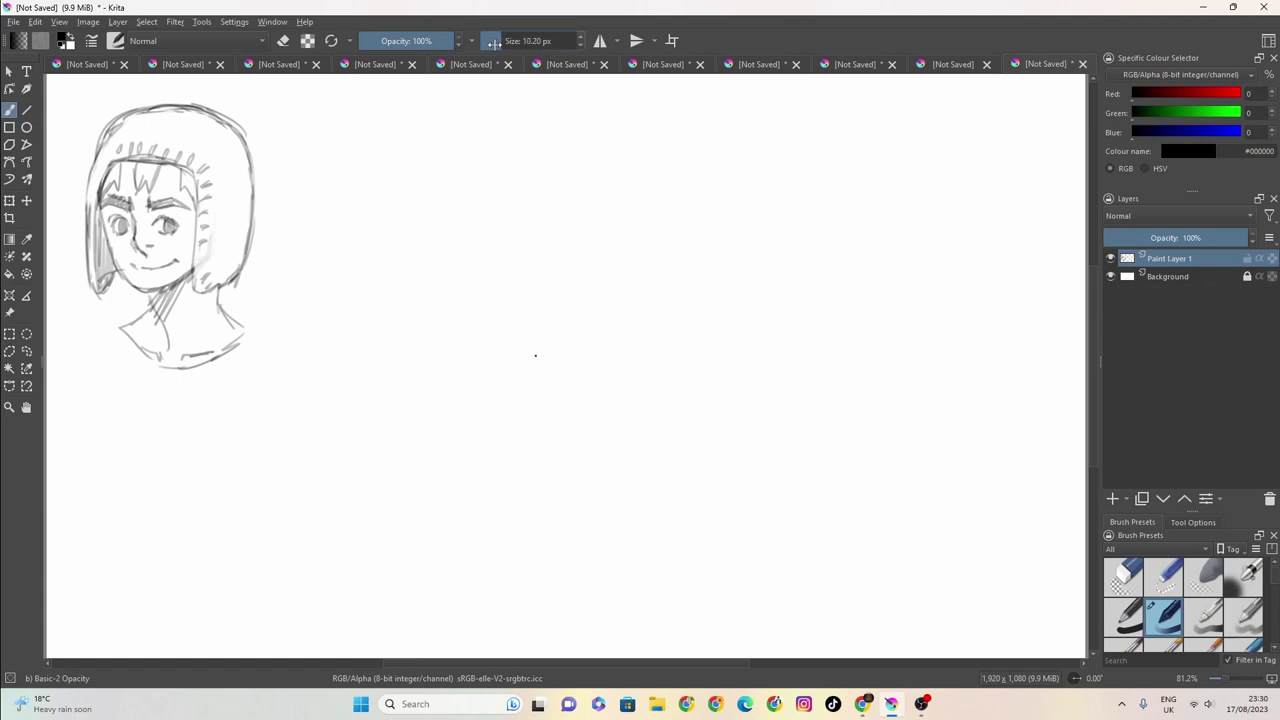
pyautogui.click(490, 42)
pyautogui.moveTo(154, 292); pyautogui.dragTo(146, 312)
pyautogui.moveTo(166, 306); pyautogui.dragTo(152, 340)
pyautogui.moveTo(196, 282)
pyautogui.mouseDown()
pyautogui.moveTo(166, 328)
pyautogui.moveTo(146, 298)
pyautogui.mouseUp()
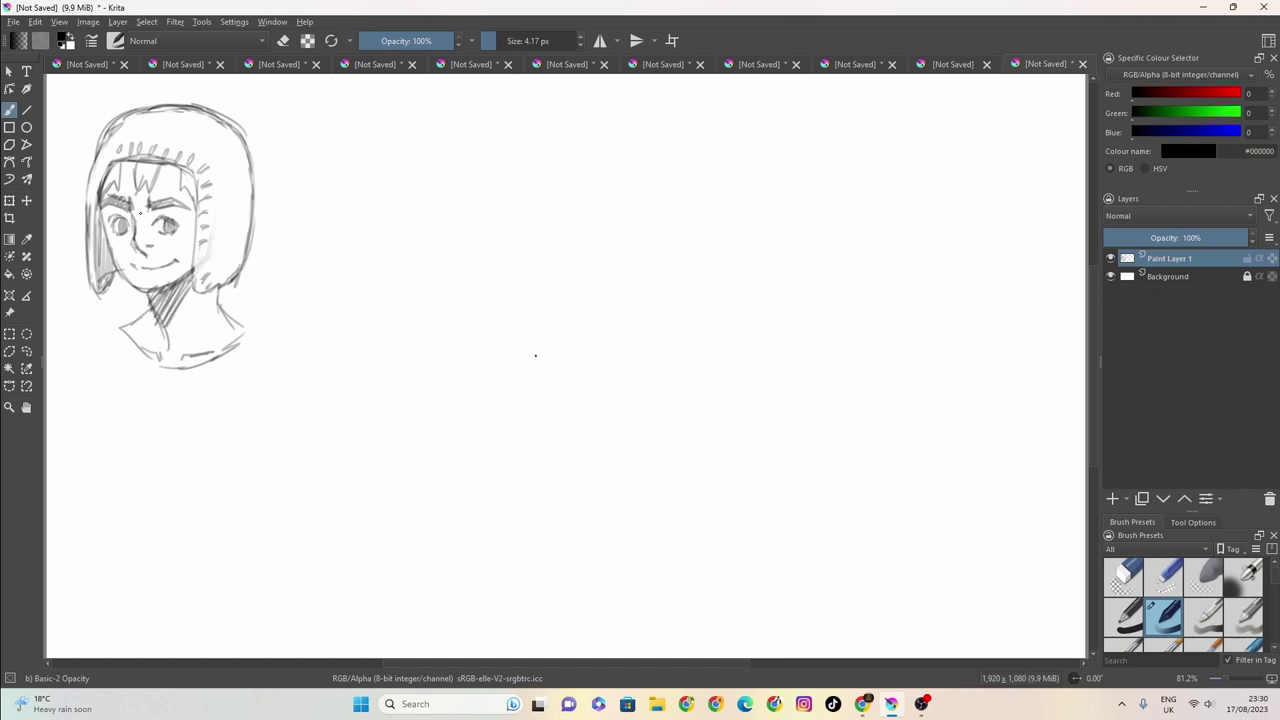
# Darken the nose bridge, face edge, jawline and neck shadow, undoing the last stroke
pyautogui.moveTo(139, 226)
pyautogui.mouseDown()
pyautogui.moveTo(135, 244)
pyautogui.moveTo(138, 222)
pyautogui.mouseUp()
pyautogui.moveTo(104, 196)
pyautogui.mouseDown()
pyautogui.moveTo(107, 248)
pyautogui.moveTo(104, 224)
pyautogui.moveTo(96, 234)
pyautogui.mouseUp()
pyautogui.moveTo(158, 289); pyautogui.dragTo(134, 291)
pyautogui.moveTo(168, 290)
pyautogui.mouseDown()
pyautogui.moveTo(144, 293)
pyautogui.moveTo(114, 252)
pyautogui.moveTo(126, 286)
pyautogui.mouseUp()
pyautogui.moveTo(124, 284); pyautogui.dragTo(162, 290)
pyautogui.moveTo(170, 285); pyautogui.dragTo(153, 303)
pyautogui.moveTo(173, 285); pyautogui.dragTo(159, 311)
pyautogui.moveTo(188, 279)
pyautogui.mouseDown()
pyautogui.moveTo(163, 313)
pyautogui.moveTo(191, 280)
pyautogui.mouseUp()
pyautogui.moveTo(203, 164); pyautogui.dragTo(197, 176)
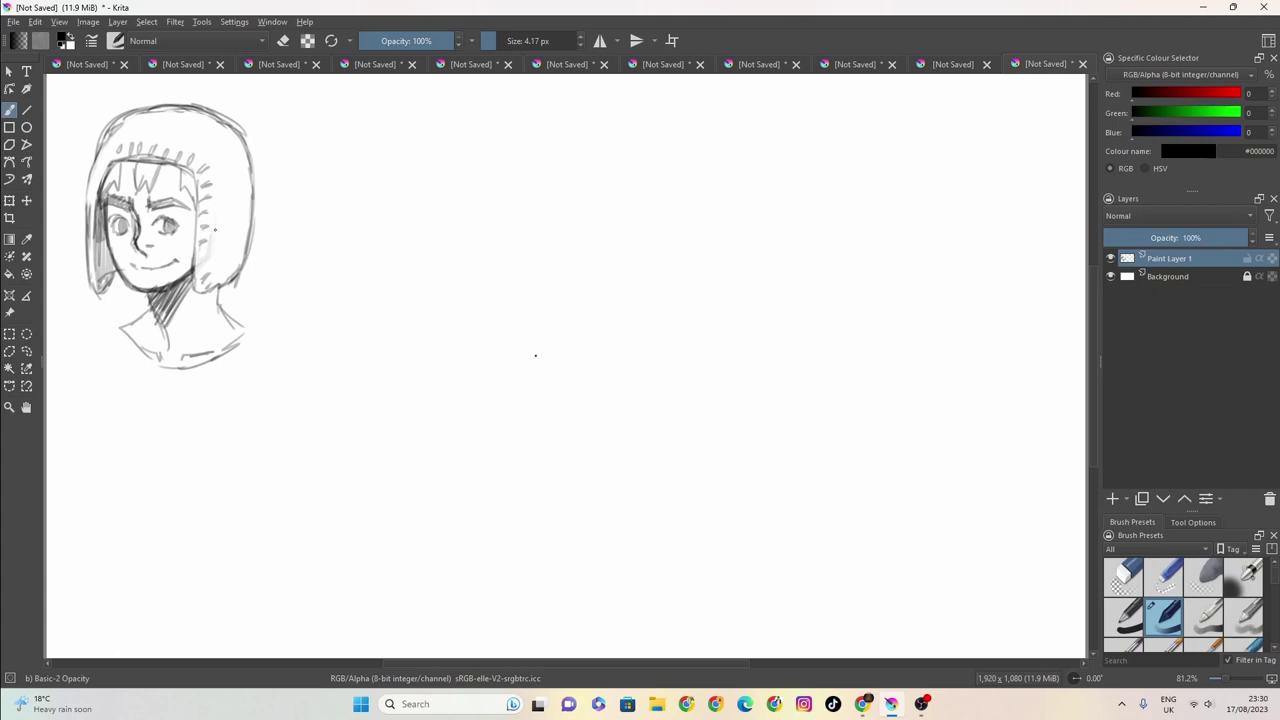
pyautogui.hotkey('ctrl', 'z')
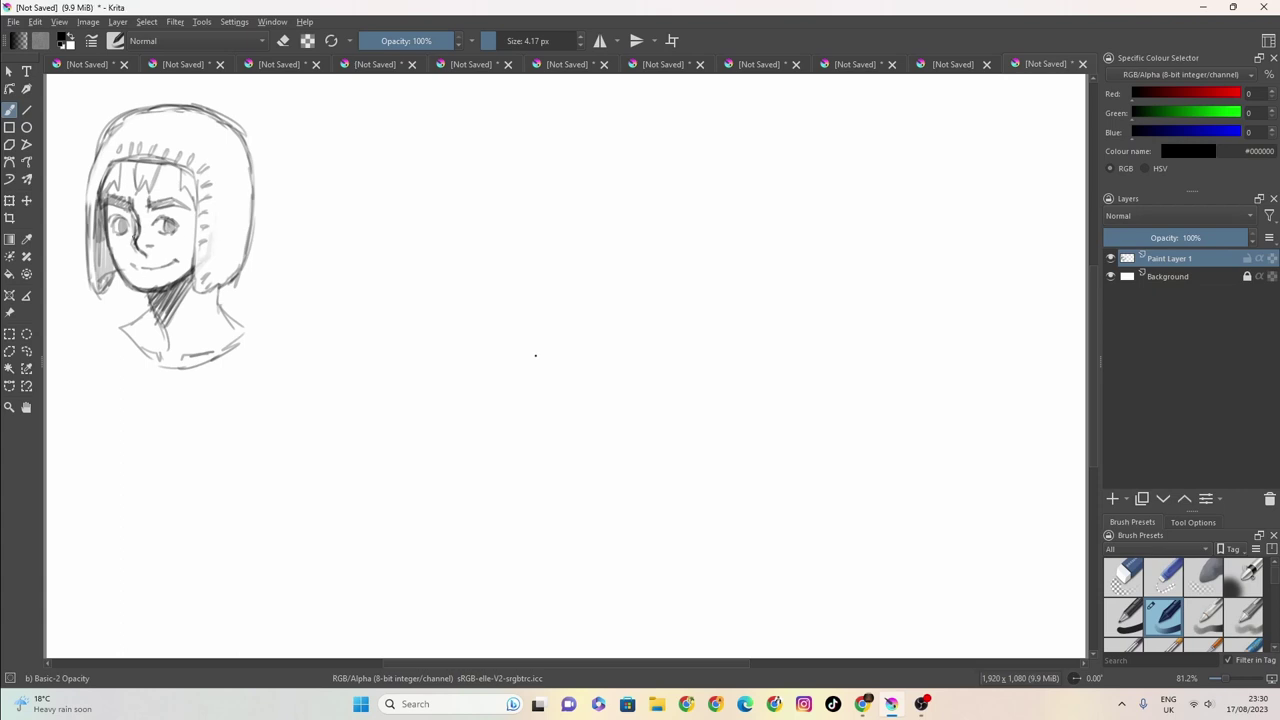
# Erase excess line work around the nose bridge with an 11.22 px eraser
pyautogui.click(279, 44)
pyautogui.click(500, 41)
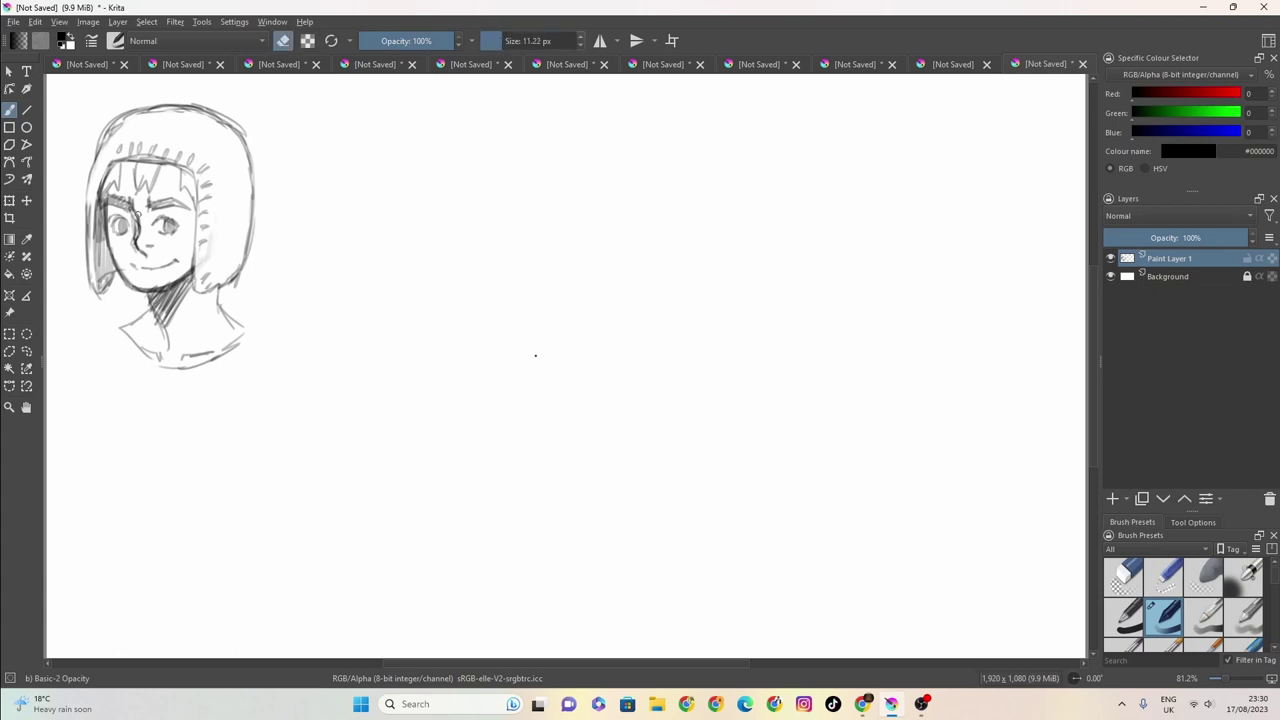
pyautogui.moveTo(133, 218); pyautogui.dragTo(134, 236)
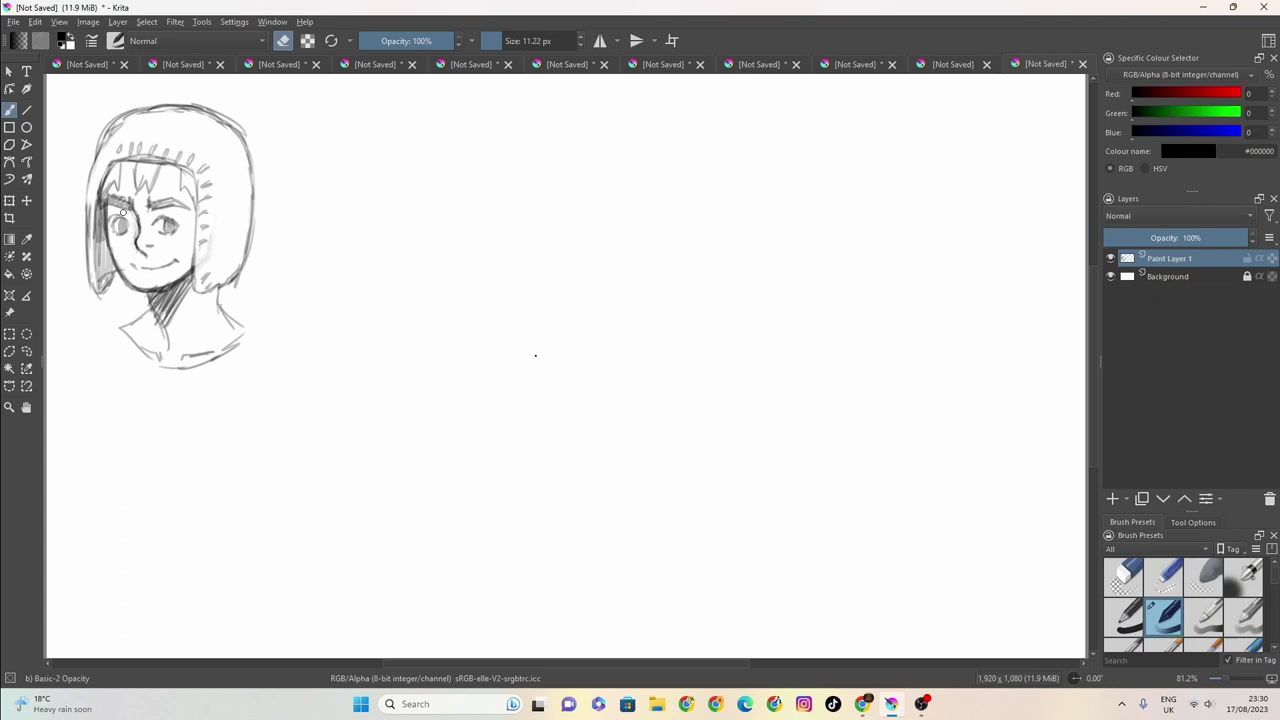
# With a 4.74 px brush, draw a horizontal top line beside the portrait and two long parallel vertical lines down from it
pyautogui.click(500, 41)
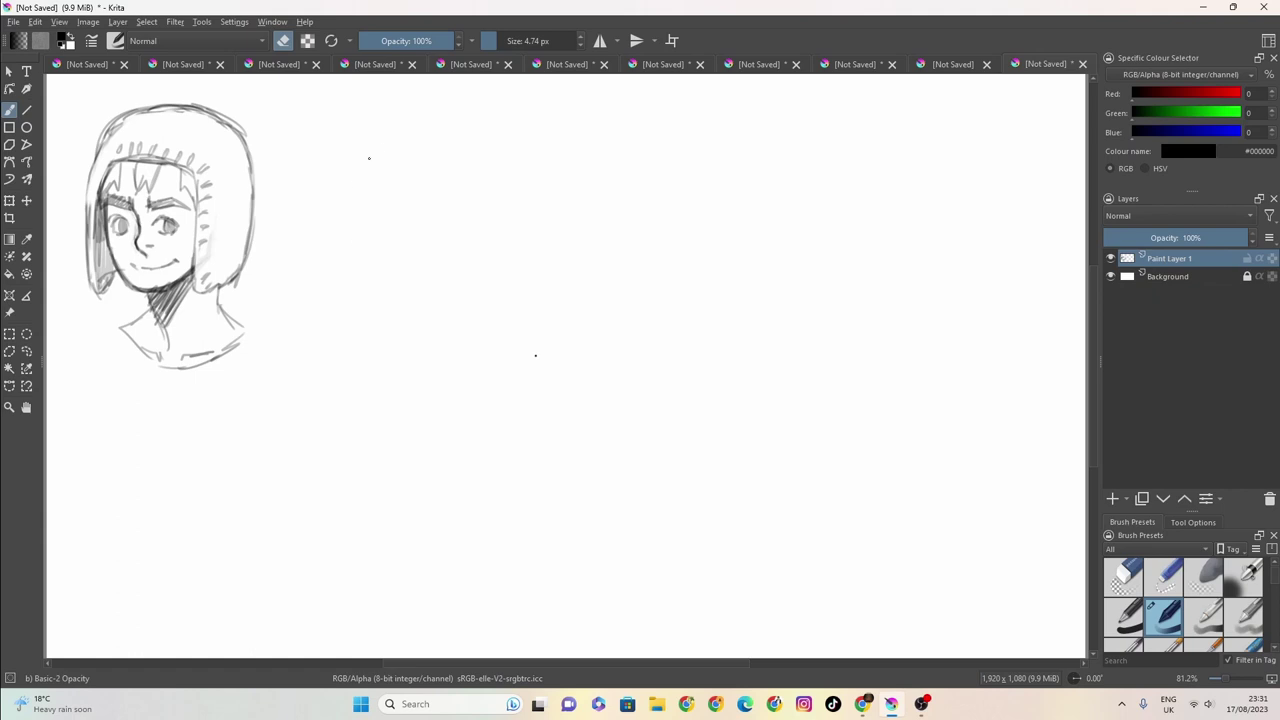
pyautogui.press('e')
pyautogui.moveTo(312, 114)
pyautogui.mouseDown()
pyautogui.moveTo(301, 442)
pyautogui.moveTo(348, 110)
pyautogui.moveTo(570, 112)
pyautogui.mouseUp()
pyautogui.moveTo(528, 115)
pyautogui.mouseDown()
pyautogui.moveTo(321, 114)
pyautogui.moveTo(400, 110)
pyautogui.moveTo(376, 252)
pyautogui.mouseUp()
pyautogui.moveTo(374, 184); pyautogui.dragTo(376, 337)
pyautogui.moveTo(368, 453); pyautogui.dragTo(367, 466)
pyautogui.moveTo(373, 297); pyautogui.dragTo(367, 438)
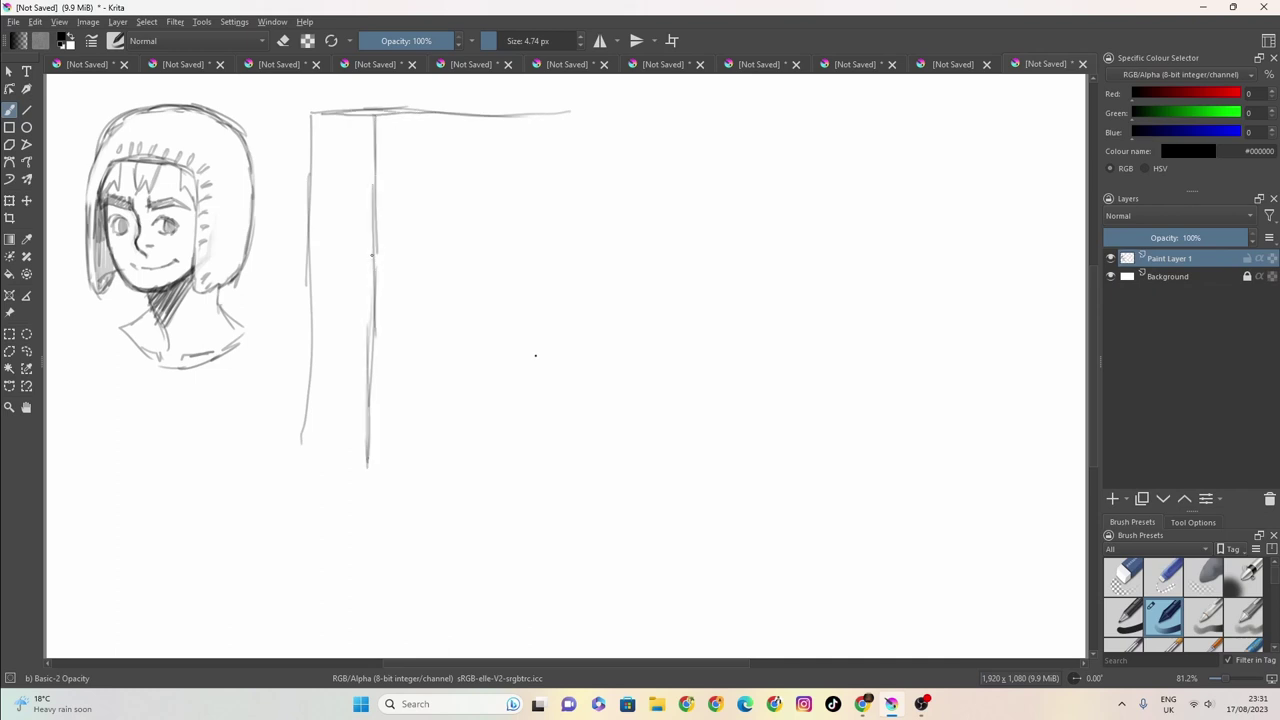
pyautogui.moveTo(374, 256); pyautogui.dragTo(368, 404)
pyautogui.moveTo(311, 262); pyautogui.dragTo(309, 413)
pyautogui.moveTo(306, 344); pyautogui.dragTo(311, 476)
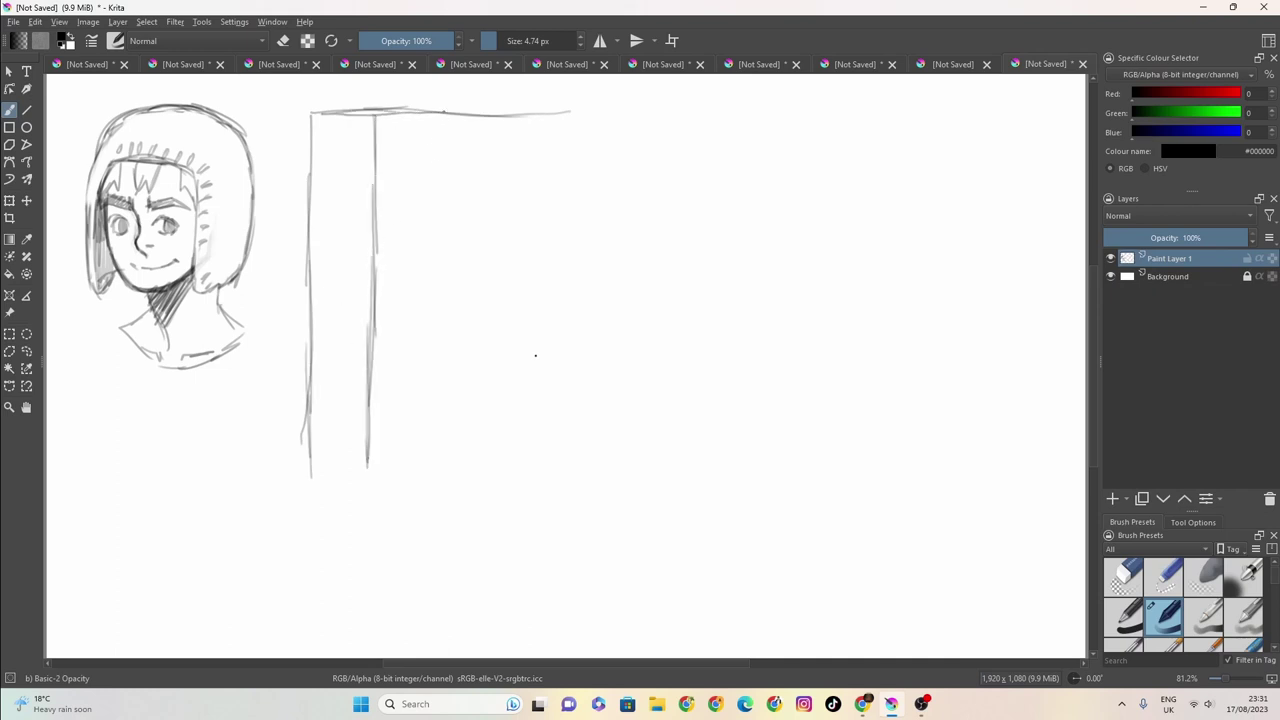
# Add two more evenly spaced vertical lines below the top line, making three equal columns
pyautogui.moveTo(440, 108); pyautogui.dragTo(441, 358)
pyautogui.moveTo(436, 230); pyautogui.dragTo(437, 360)
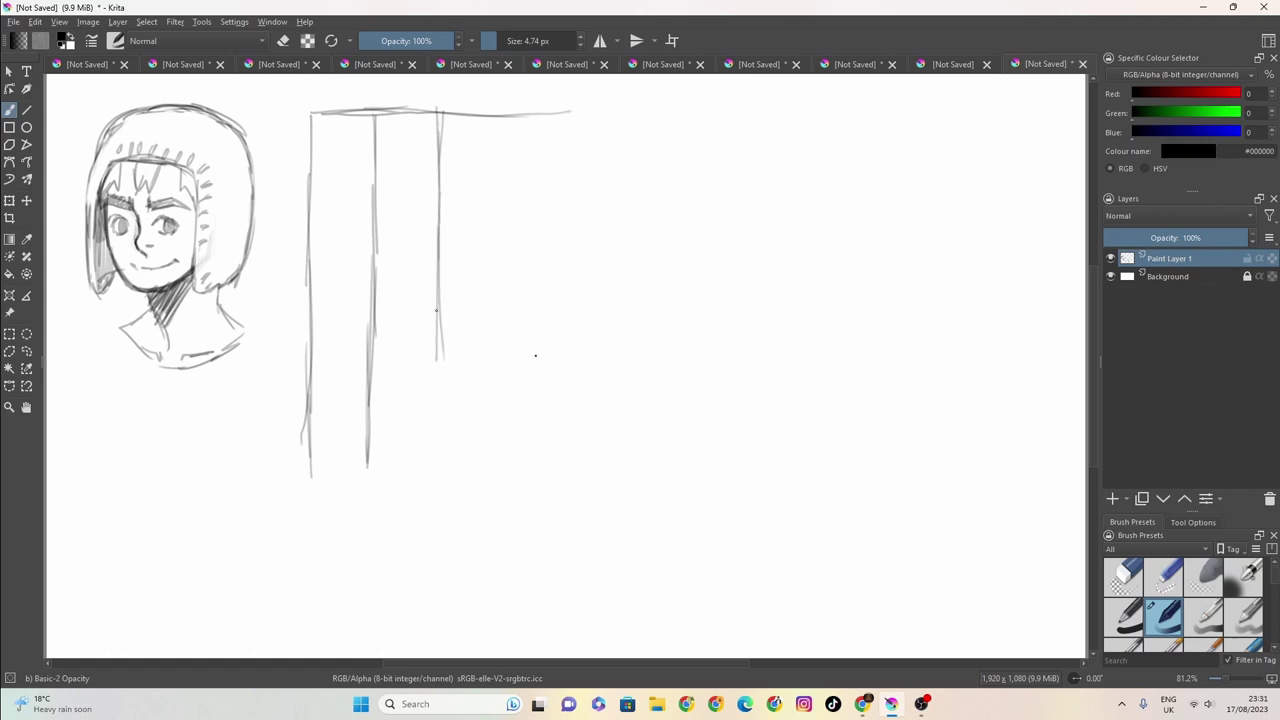
pyautogui.moveTo(436, 310); pyautogui.dragTo(433, 486)
pyautogui.moveTo(442, 110)
pyautogui.mouseDown()
pyautogui.moveTo(510, 112)
pyautogui.moveTo(502, 180)
pyautogui.mouseUp()
pyautogui.moveTo(503, 103); pyautogui.dragTo(499, 351)
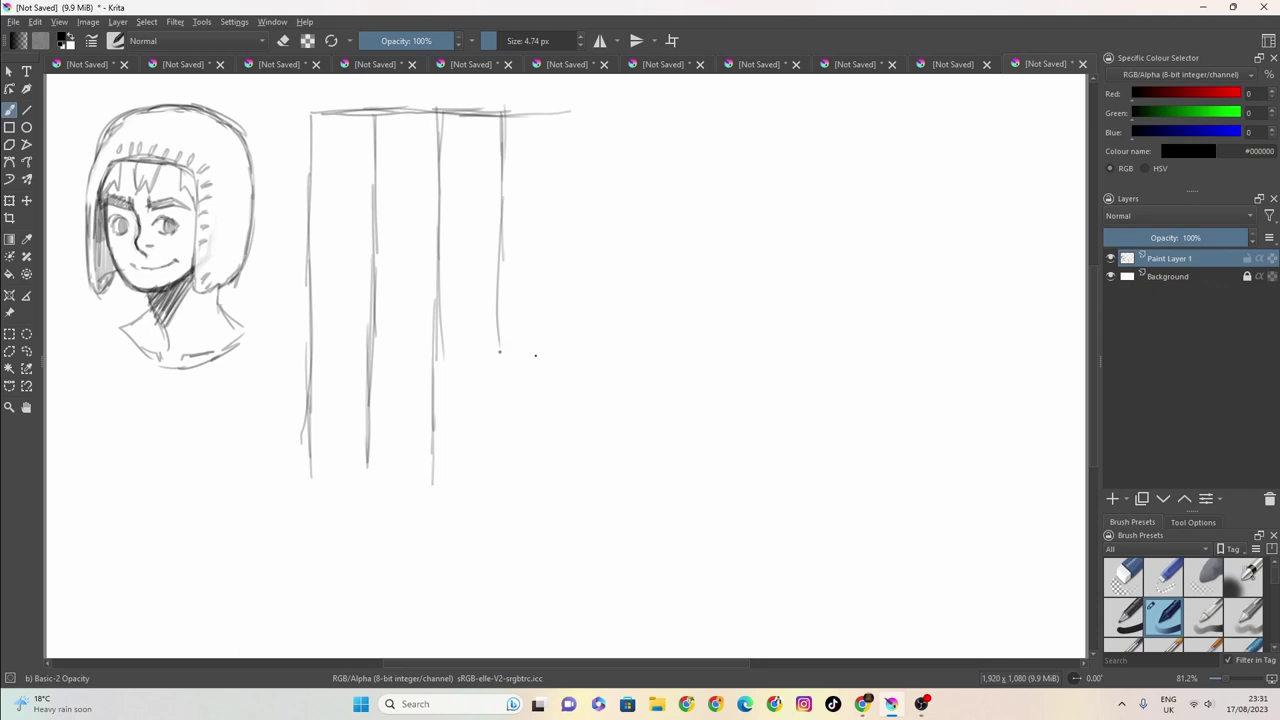
pyautogui.moveTo(501, 190); pyautogui.dragTo(496, 458)
pyautogui.moveTo(495, 350); pyautogui.dragTo(490, 474)
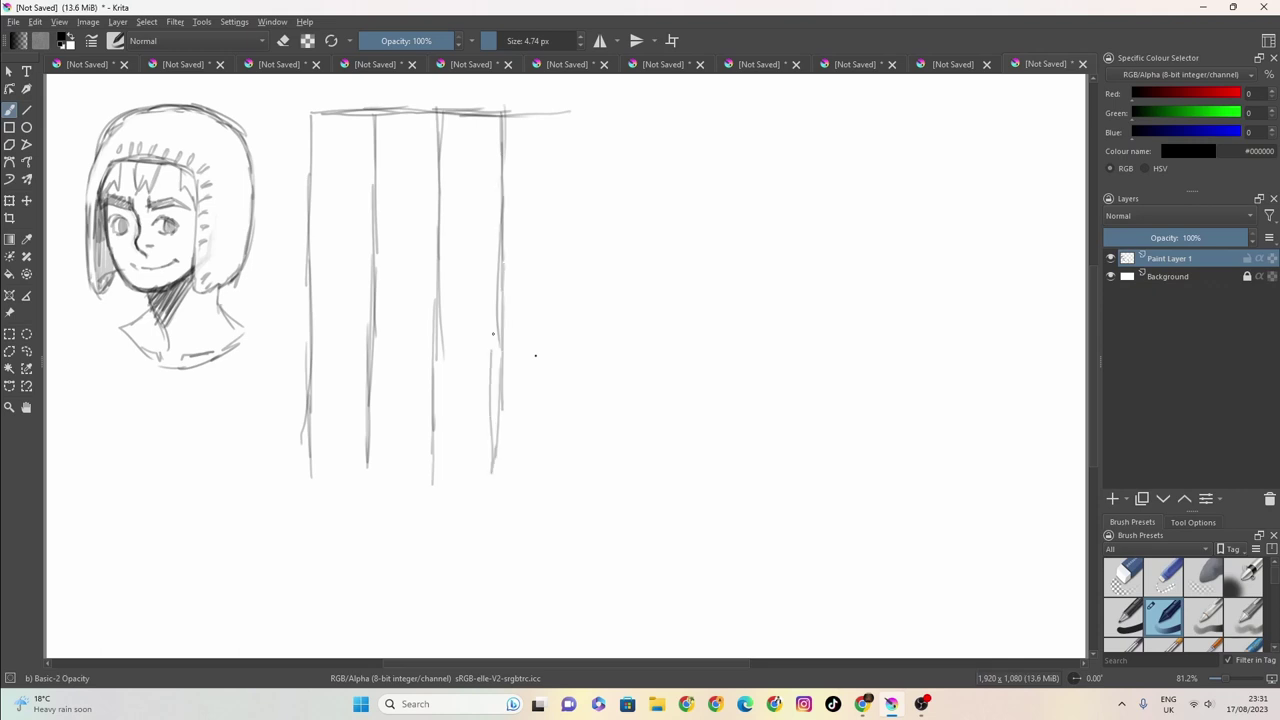
pyautogui.moveTo(497, 278); pyautogui.dragTo(492, 462)
# Draw a vertical line through the middle of each of the three columns, splitting them into six
pyautogui.moveTo(467, 122); pyautogui.dragTo(463, 287)
pyautogui.moveTo(471, 179)
pyautogui.mouseDown()
pyautogui.moveTo(464, 476)
pyautogui.moveTo(468, 246)
pyautogui.mouseUp()
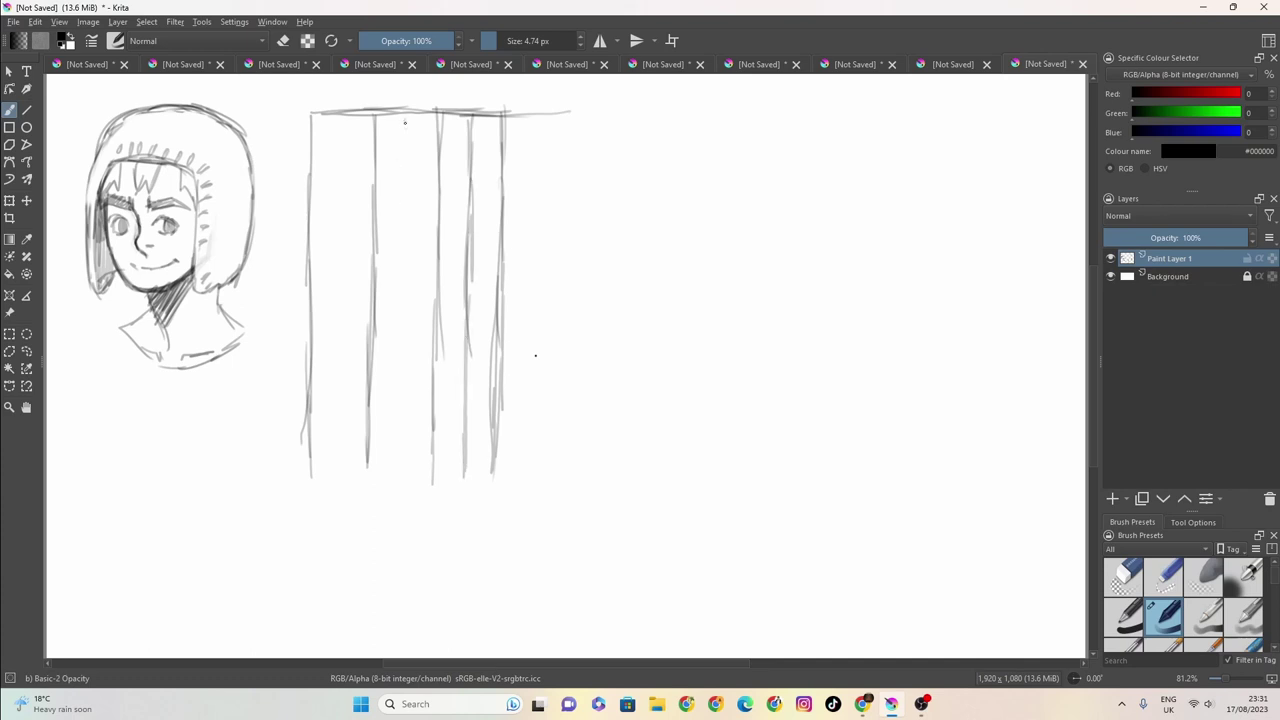
pyautogui.moveTo(405, 122); pyautogui.dragTo(402, 480)
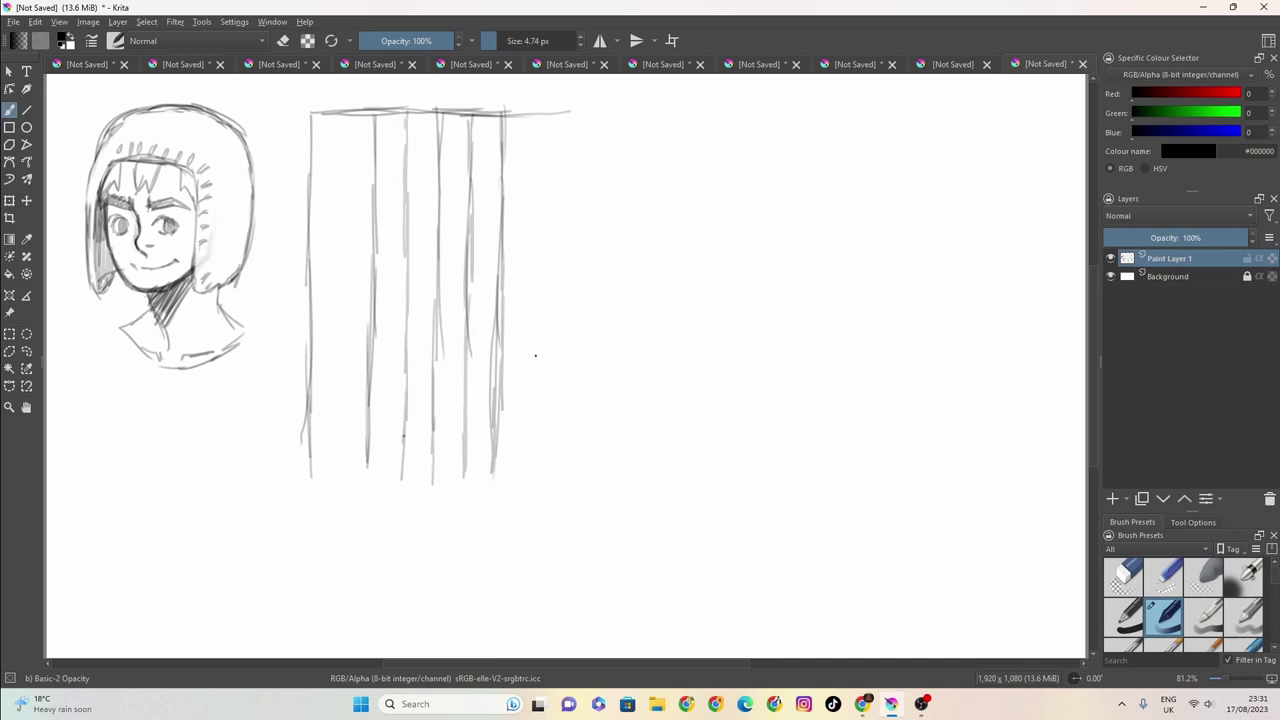
pyautogui.moveTo(403, 324); pyautogui.dragTo(403, 411)
pyautogui.moveTo(344, 114); pyautogui.dragTo(341, 483)
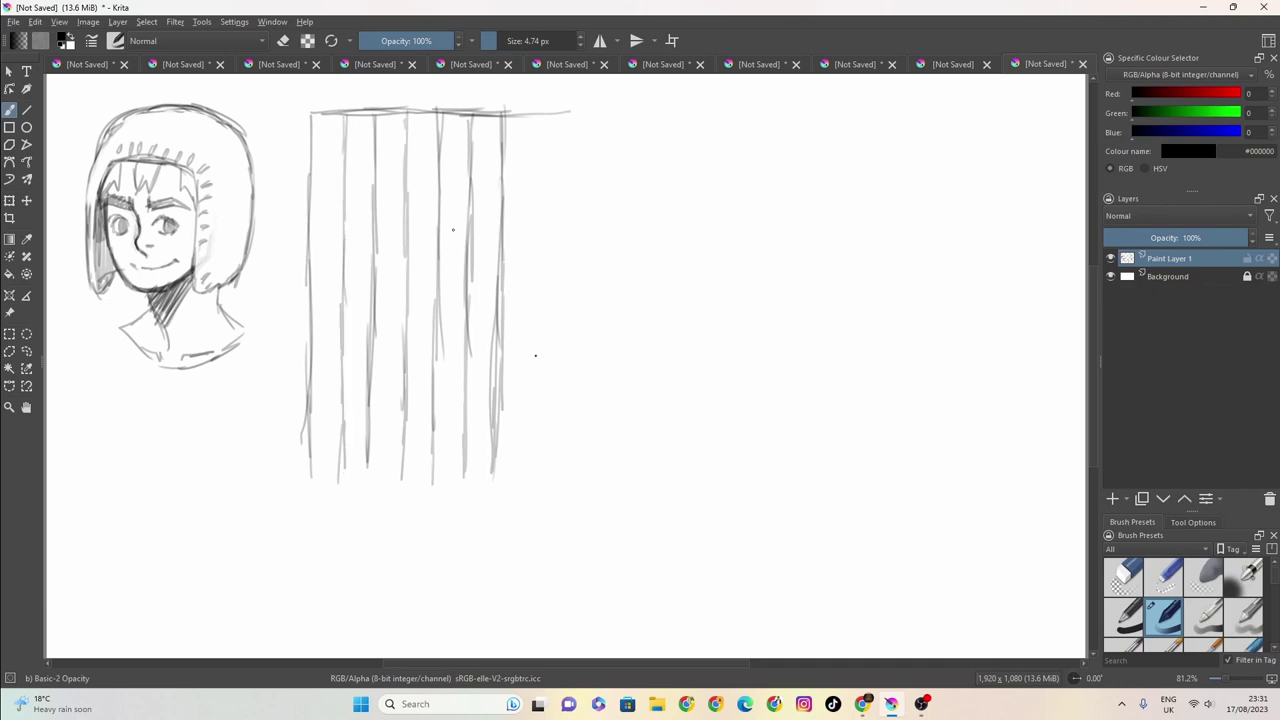
# Darken the grid's top line and draw four horizontal lines across the columns below it
pyautogui.moveTo(492, 151); pyautogui.dragTo(325, 157)
pyautogui.moveTo(310, 114); pyautogui.dragTo(494, 114)
pyautogui.moveTo(502, 221); pyautogui.dragTo(308, 222)
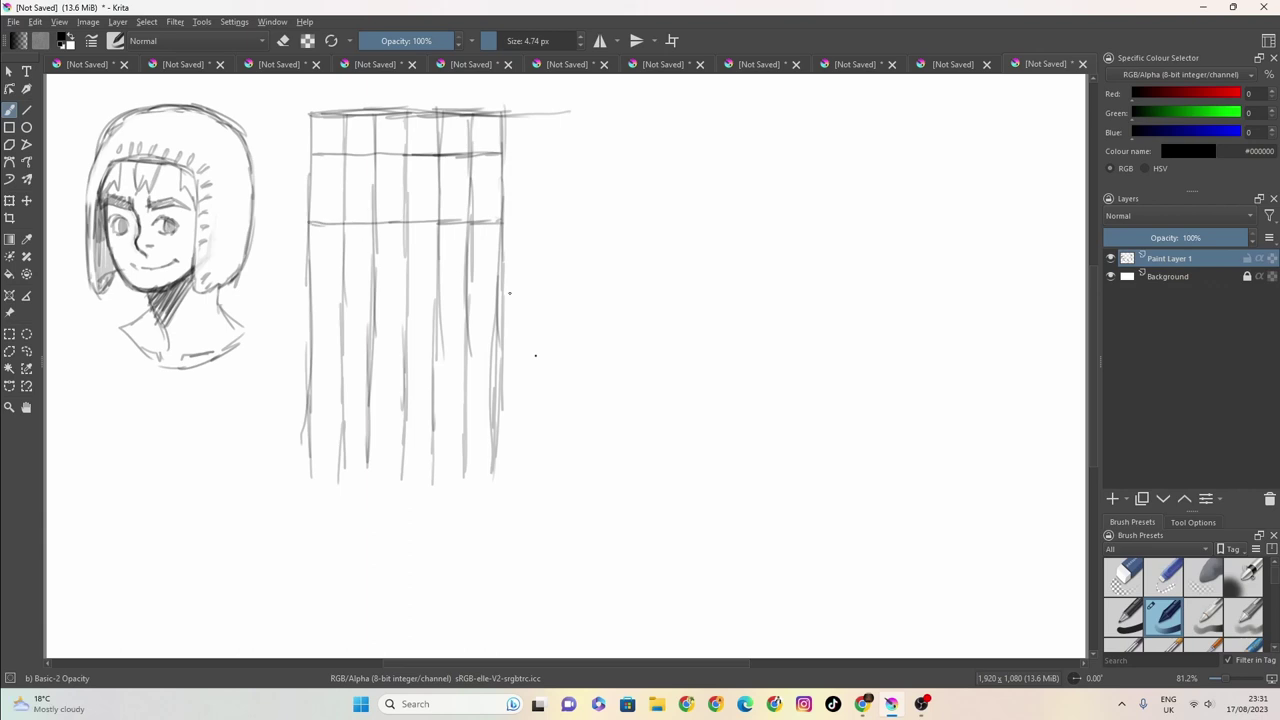
pyautogui.moveTo(502, 292); pyautogui.dragTo(385, 297)
pyautogui.moveTo(494, 292)
pyautogui.mouseDown()
pyautogui.moveTo(310, 297)
pyautogui.moveTo(384, 297)
pyautogui.mouseUp()
pyautogui.moveTo(502, 362); pyautogui.dragTo(304, 365)
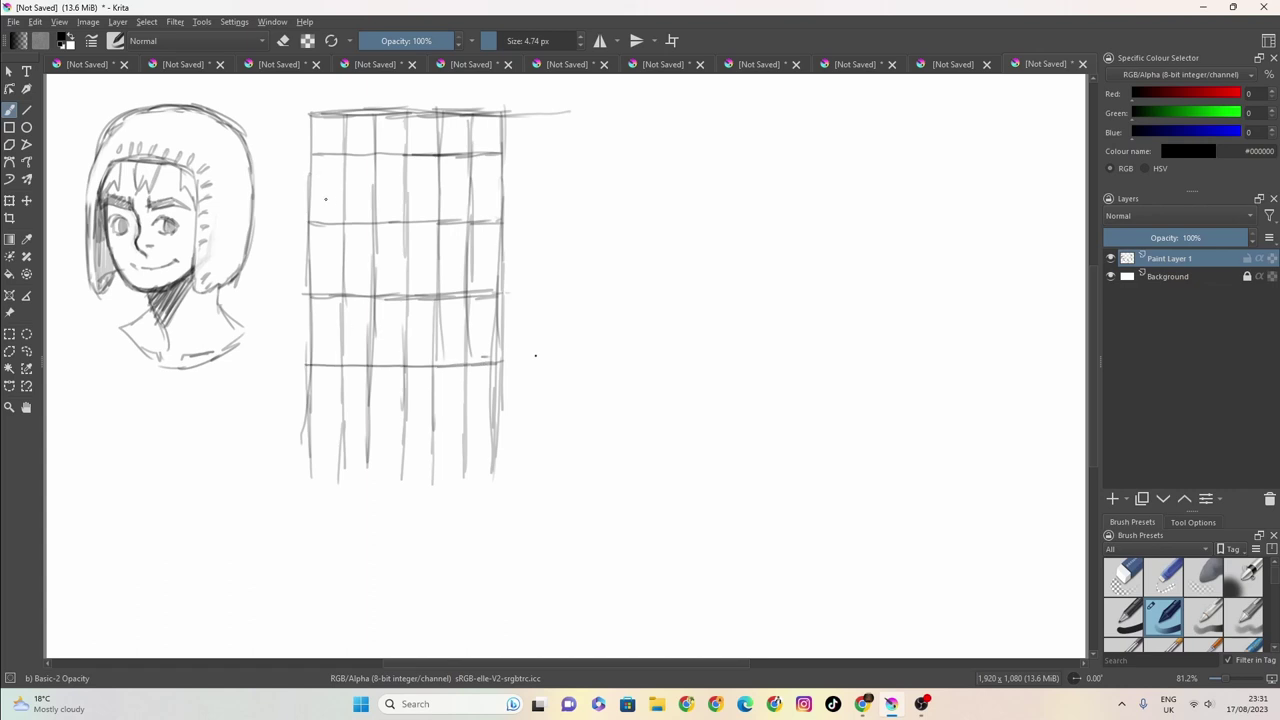
# Add a halfway horizontal line between each pair of the four lower horizontal grid lines
pyautogui.moveTo(306, 186)
pyautogui.mouseDown()
pyautogui.moveTo(508, 183)
pyautogui.moveTo(406, 188)
pyautogui.moveTo(478, 187)
pyautogui.mouseUp()
pyautogui.moveTo(502, 260); pyautogui.dragTo(308, 265)
pyautogui.moveTo(500, 333); pyautogui.dragTo(306, 336)
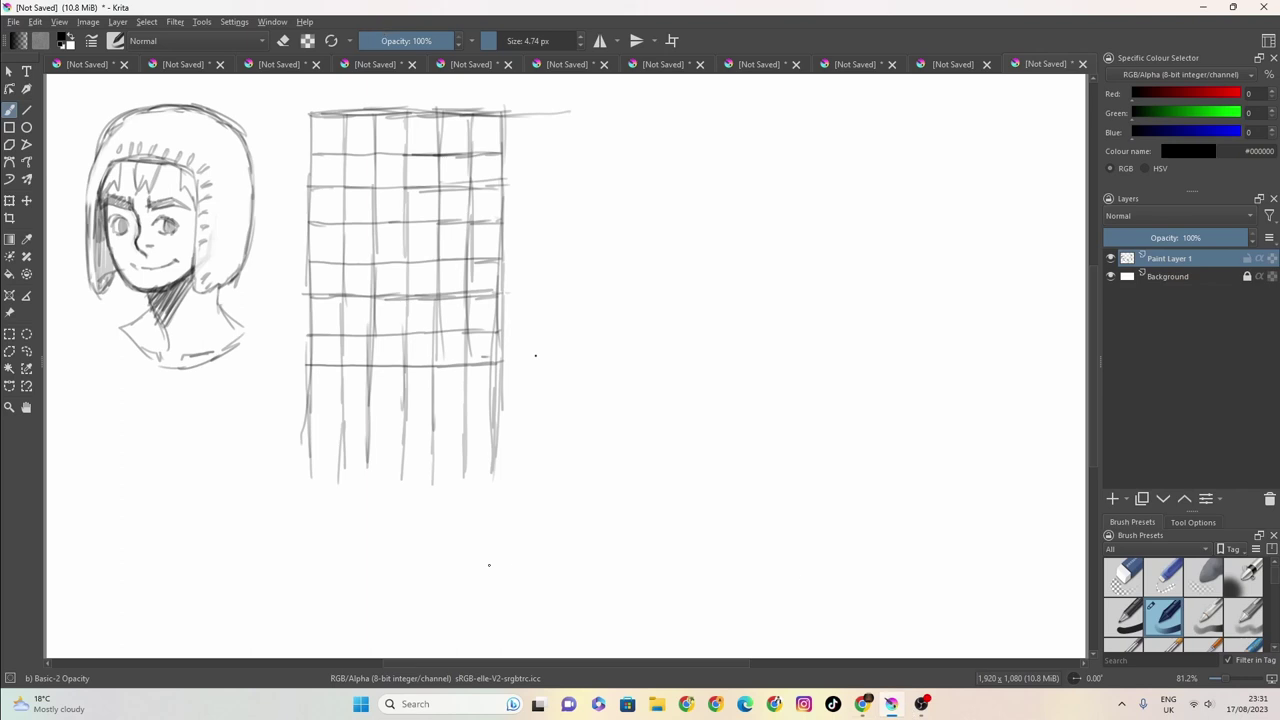
# Add jagged hair strands beside the first portrait's cheek and shade the hair on the opposite side
pyautogui.moveTo(193, 204)
pyautogui.mouseDown()
pyautogui.moveTo(179, 245)
pyautogui.moveTo(183, 267)
pyautogui.moveTo(190, 258)
pyautogui.mouseUp()
pyautogui.moveTo(100, 241); pyautogui.dragTo(100, 267)
pyautogui.moveTo(94, 242); pyautogui.dragTo(106, 290)
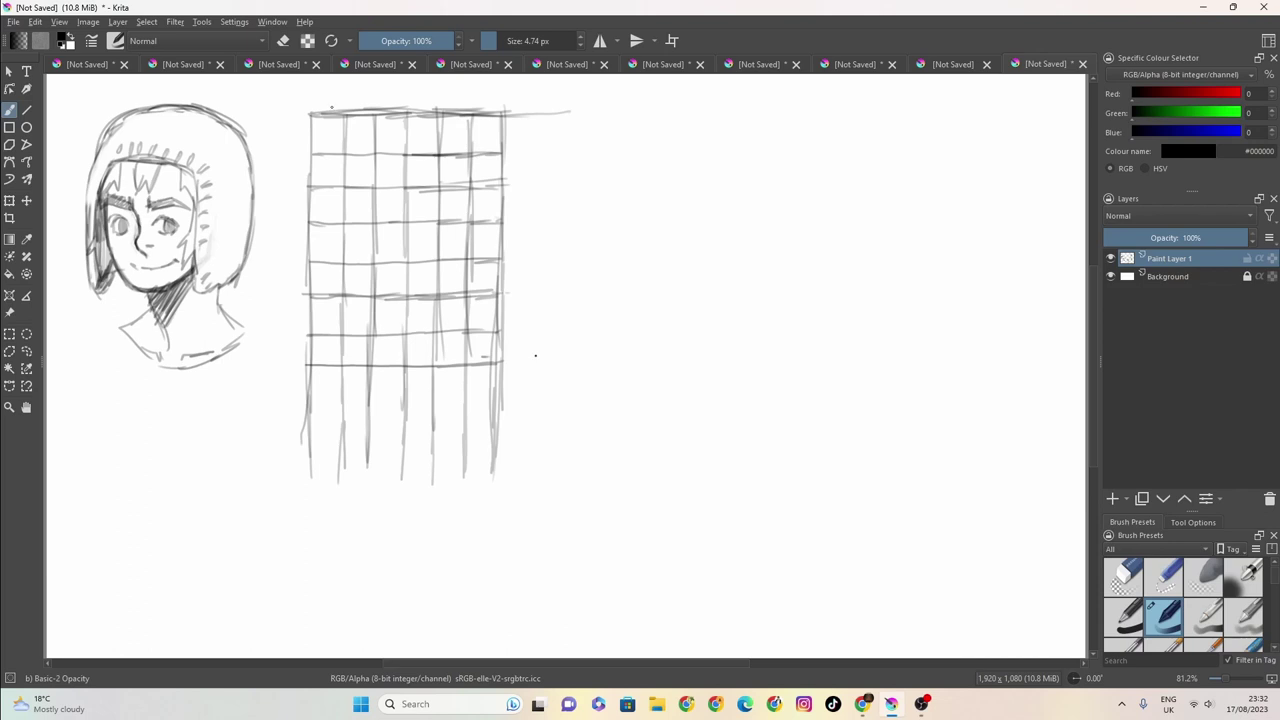
# Outline a front-facing head on the grid, with a rounded crown at the top line and a tapered chin at the lowest horizontal
pyautogui.moveTo(447, 114)
pyautogui.mouseDown()
pyautogui.moveTo(356, 135)
pyautogui.moveTo(328, 217)
pyautogui.moveTo(332, 164)
pyautogui.moveTo(352, 132)
pyautogui.moveTo(478, 139)
pyautogui.moveTo(494, 164)
pyautogui.moveTo(490, 210)
pyautogui.mouseUp()
pyautogui.moveTo(484, 152)
pyautogui.mouseDown()
pyautogui.moveTo(418, 112)
pyautogui.moveTo(340, 140)
pyautogui.moveTo(316, 230)
pyautogui.moveTo(316, 284)
pyautogui.moveTo(344, 294)
pyautogui.moveTo(318, 297)
pyautogui.moveTo(346, 338)
pyautogui.moveTo(358, 348)
pyautogui.moveTo(352, 322)
pyautogui.moveTo(400, 366)
pyautogui.moveTo(436, 353)
pyautogui.mouseUp()
pyautogui.moveTo(486, 192)
pyautogui.mouseDown()
pyautogui.moveTo(495, 268)
pyautogui.moveTo(410, 364)
pyautogui.moveTo(466, 290)
pyautogui.mouseUp()
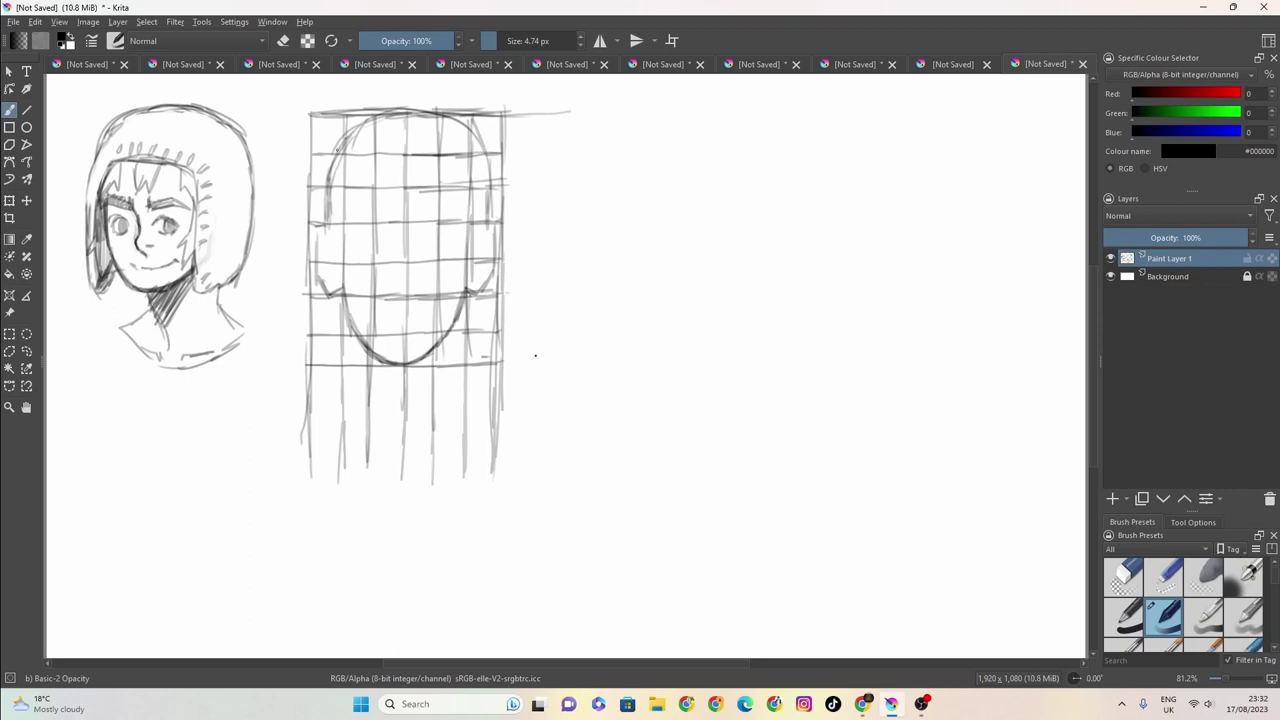
# Draw the hair's outer contour around the front-facing head and a curved hairline framing its face
pyautogui.moveTo(418, 106)
pyautogui.mouseDown()
pyautogui.moveTo(321, 181)
pyautogui.moveTo(311, 244)
pyautogui.moveTo(322, 309)
pyautogui.moveTo(361, 181)
pyautogui.moveTo(354, 197)
pyautogui.moveTo(409, 168)
pyautogui.moveTo(463, 194)
pyautogui.moveTo(471, 258)
pyautogui.mouseUp()
pyautogui.moveTo(470, 204)
pyautogui.mouseDown()
pyautogui.moveTo(466, 318)
pyautogui.moveTo(489, 286)
pyautogui.moveTo(485, 142)
pyautogui.moveTo(434, 108)
pyautogui.moveTo(378, 106)
pyautogui.moveTo(314, 194)
pyautogui.mouseUp()
pyautogui.moveTo(314, 194)
pyautogui.mouseDown()
pyautogui.moveTo(418, 116)
pyautogui.moveTo(479, 176)
pyautogui.moveTo(497, 245)
pyautogui.moveTo(496, 170)
pyautogui.moveTo(446, 106)
pyautogui.moveTo(360, 112)
pyautogui.moveTo(339, 172)
pyautogui.mouseUp()
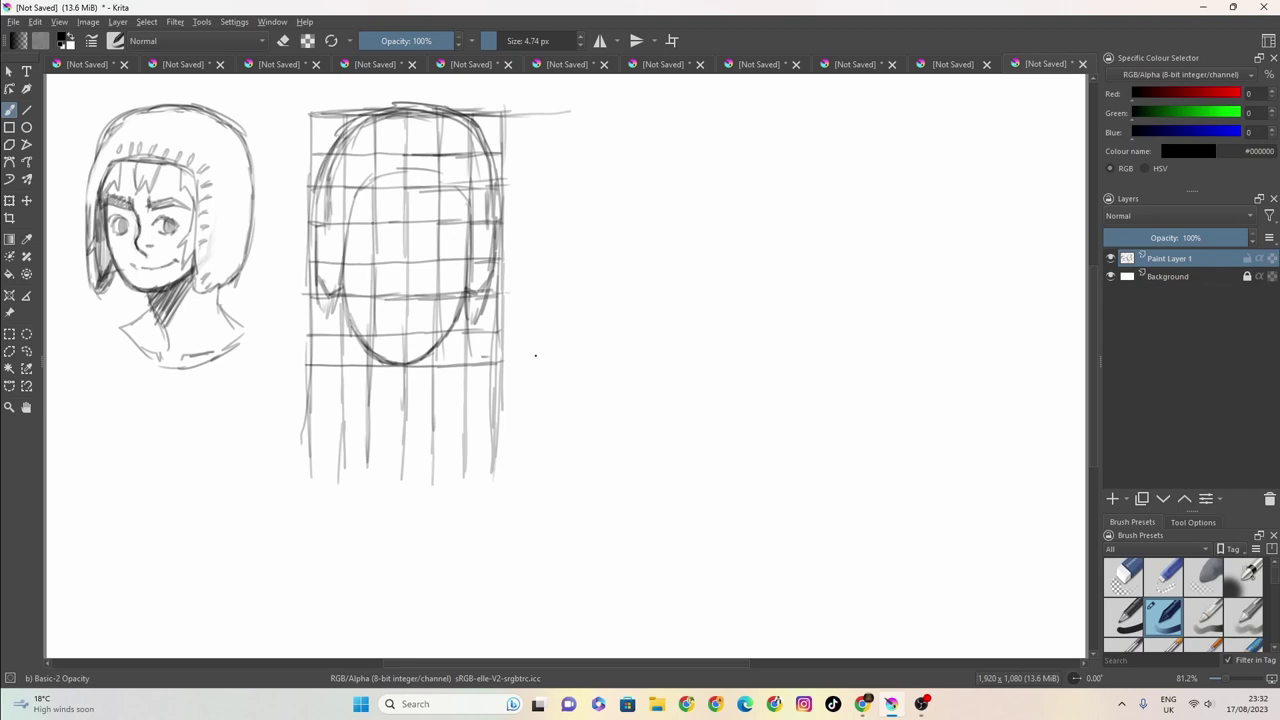
# Draw two thick eyebrows on the front-facing head along the third horizontal line below the grid's top
pyautogui.moveTo(200, 265); pyautogui.dragTo(206, 256)
pyautogui.moveTo(318, 202); pyautogui.dragTo(319, 243)
pyautogui.moveTo(450, 182)
pyautogui.mouseDown()
pyautogui.moveTo(471, 228)
pyautogui.moveTo(446, 172)
pyautogui.moveTo(400, 166)
pyautogui.moveTo(348, 207)
pyautogui.moveTo(343, 255)
pyautogui.moveTo(346, 222)
pyautogui.moveTo(361, 234)
pyautogui.moveTo(392, 227)
pyautogui.moveTo(356, 224)
pyautogui.moveTo(368, 220)
pyautogui.moveTo(453, 215)
pyautogui.moveTo(460, 227)
pyautogui.moveTo(432, 226)
pyautogui.moveTo(454, 217)
pyautogui.mouseUp()
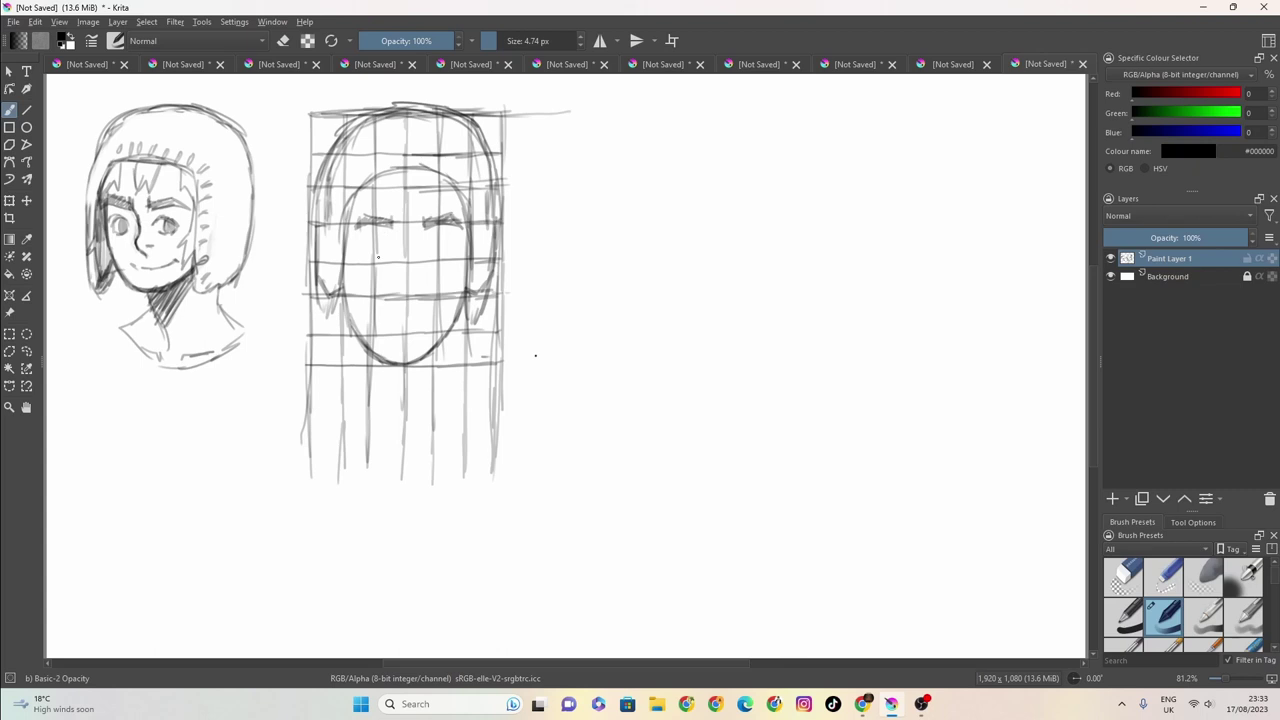
pyautogui.moveTo(392, 179); pyautogui.dragTo(406, 216)
pyautogui.moveTo(413, 195)
pyautogui.mouseDown()
pyautogui.moveTo(407, 217)
pyautogui.moveTo(397, 207)
pyautogui.mouseUp()
pyautogui.moveTo(394, 196)
pyautogui.mouseDown()
pyautogui.moveTo(401, 213)
pyautogui.moveTo(428, 212)
pyautogui.mouseUp()
pyautogui.hotkey('ctrl', 'z')
pyautogui.hotkey('ctrl', 'z')
pyautogui.hotkey('ctrl', 'z')
# Draw pointed fringe strands at the forehead's centre and sides, and jagged side locks along both edges of the front-facing face
pyautogui.moveTo(423, 191); pyautogui.dragTo(414, 214)
pyautogui.moveTo(424, 169)
pyautogui.mouseDown()
pyautogui.moveTo(422, 197)
pyautogui.moveTo(394, 188)
pyautogui.moveTo(394, 219)
pyautogui.moveTo(396, 206)
pyautogui.mouseUp()
pyautogui.moveTo(373, 185); pyautogui.dragTo(350, 242)
pyautogui.moveTo(358, 216); pyautogui.dragTo(344, 248)
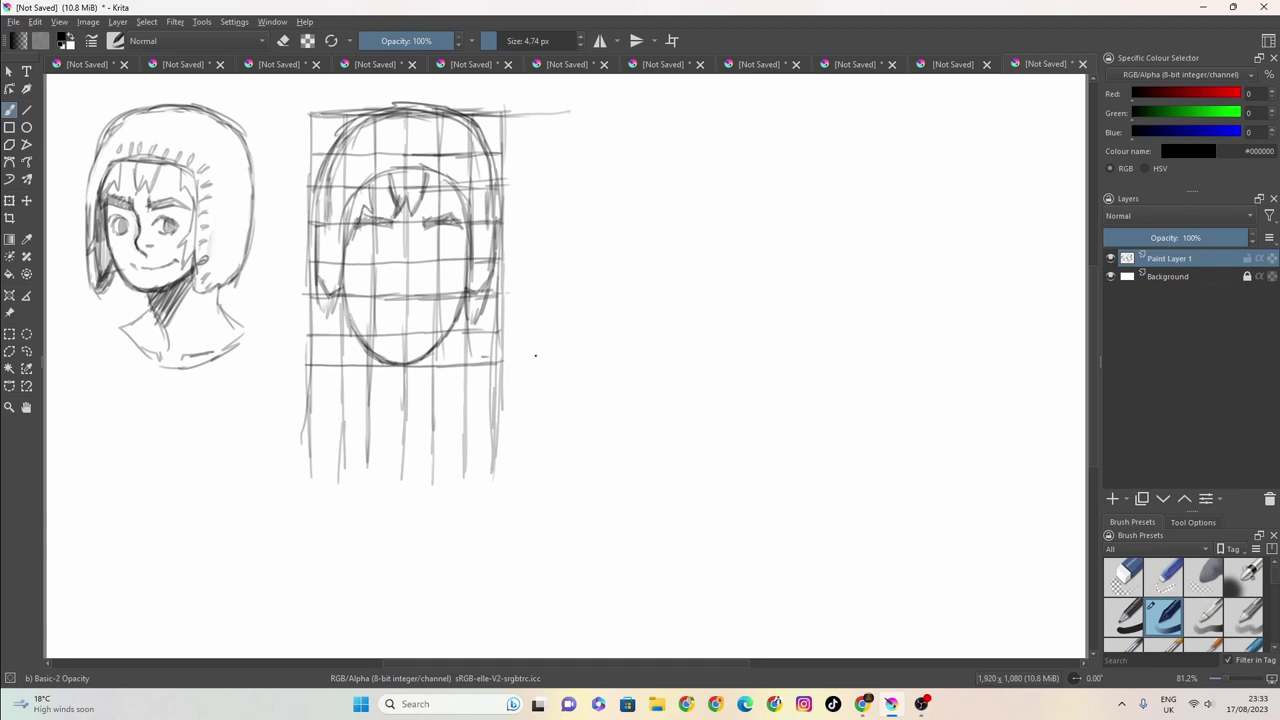
pyautogui.moveTo(444, 185); pyautogui.dragTo(470, 250)
pyautogui.moveTo(352, 238); pyautogui.dragTo(336, 318)
pyautogui.moveTo(458, 243); pyautogui.dragTo(466, 318)
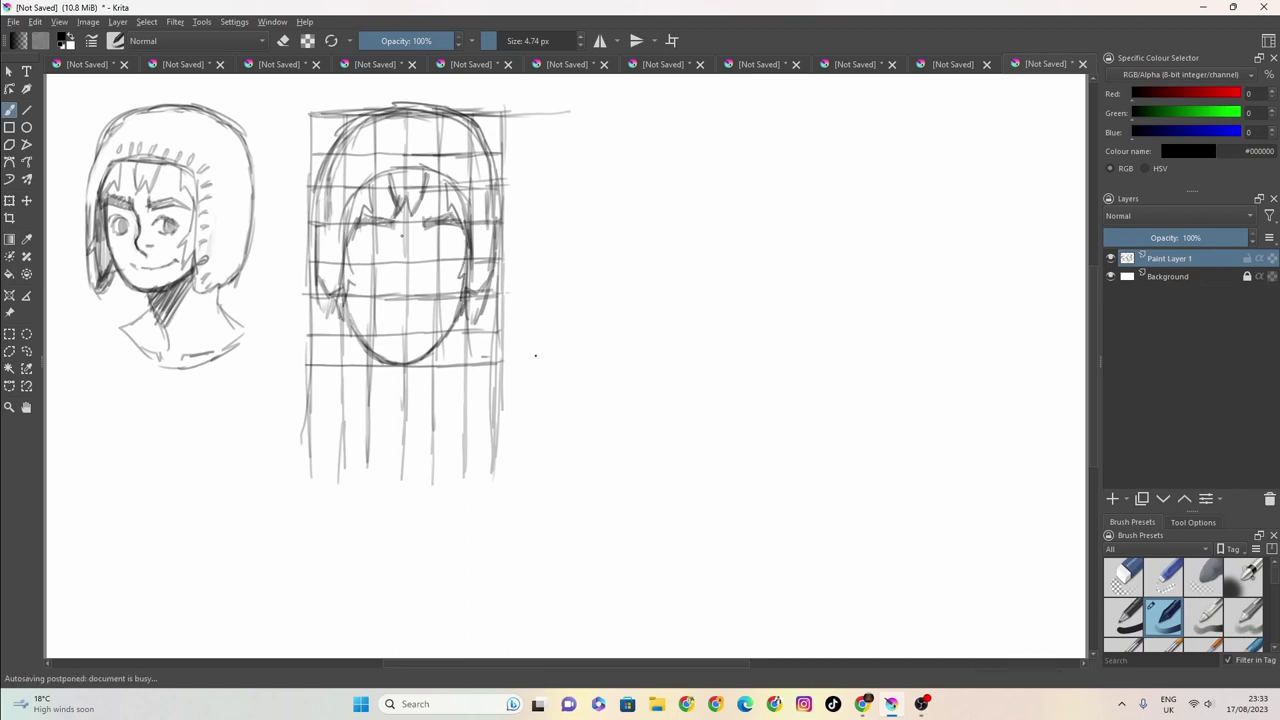
# Draw the front-facing face's eyes beneath the eyebrows, a nose at the sixth horizontal line, and a smiling mouth with darkened lips
pyautogui.moveTo(428, 218); pyautogui.dragTo(372, 235)
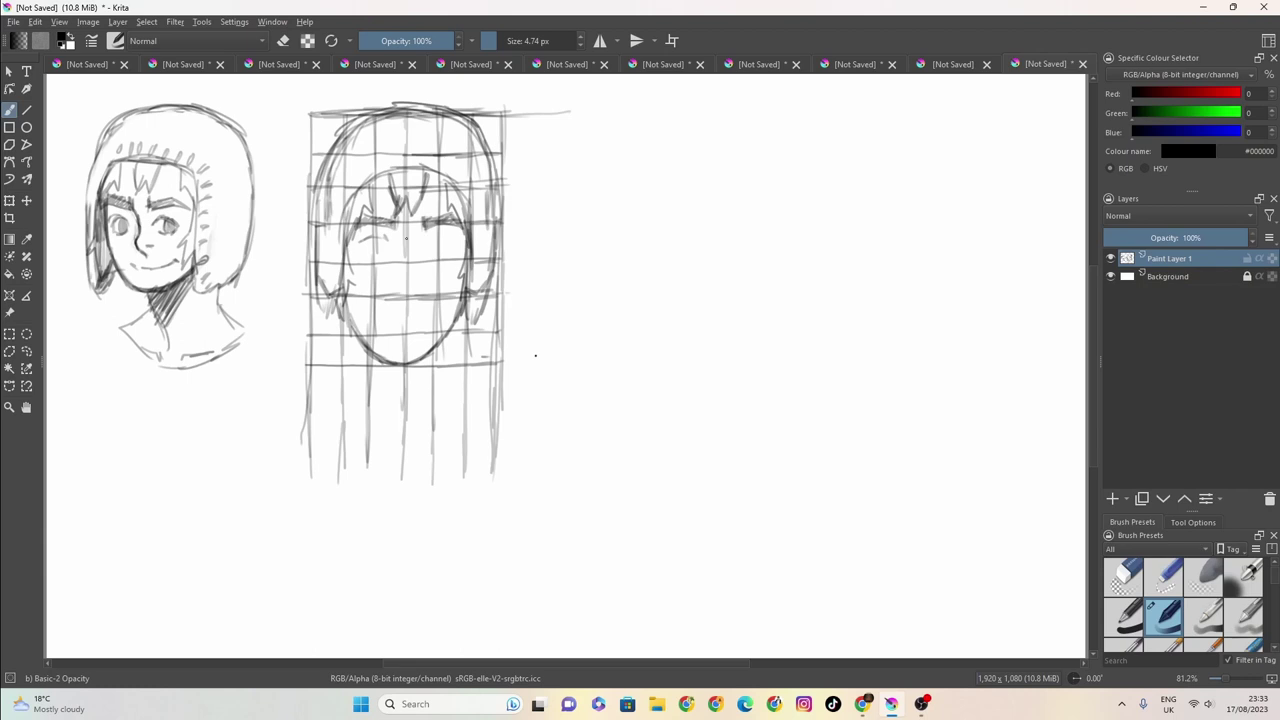
pyautogui.moveTo(388, 243)
pyautogui.mouseDown()
pyautogui.moveTo(369, 236)
pyautogui.moveTo(372, 249)
pyautogui.moveTo(459, 237)
pyautogui.moveTo(430, 251)
pyautogui.moveTo(448, 252)
pyautogui.mouseUp()
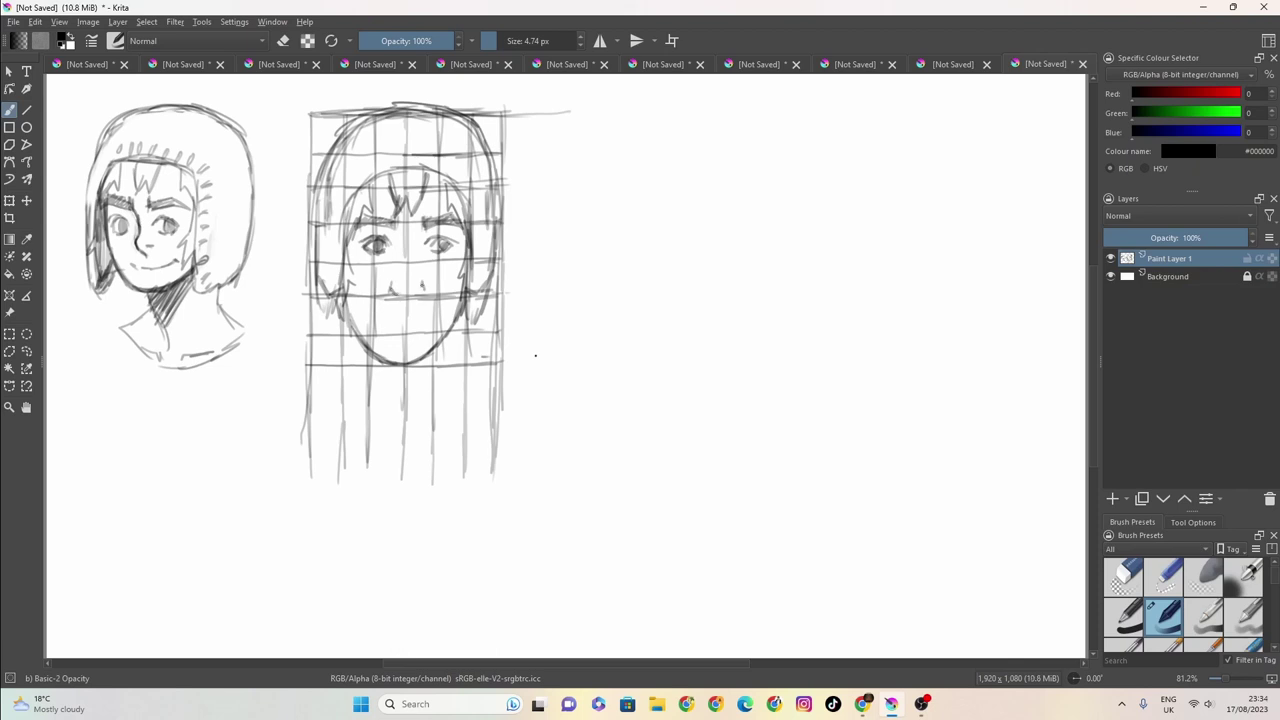
pyautogui.moveTo(422, 288)
pyautogui.mouseDown()
pyautogui.moveTo(403, 294)
pyautogui.moveTo(424, 294)
pyautogui.mouseUp()
pyautogui.moveTo(366, 316)
pyautogui.mouseDown()
pyautogui.moveTo(412, 331)
pyautogui.moveTo(440, 317)
pyautogui.mouseUp()
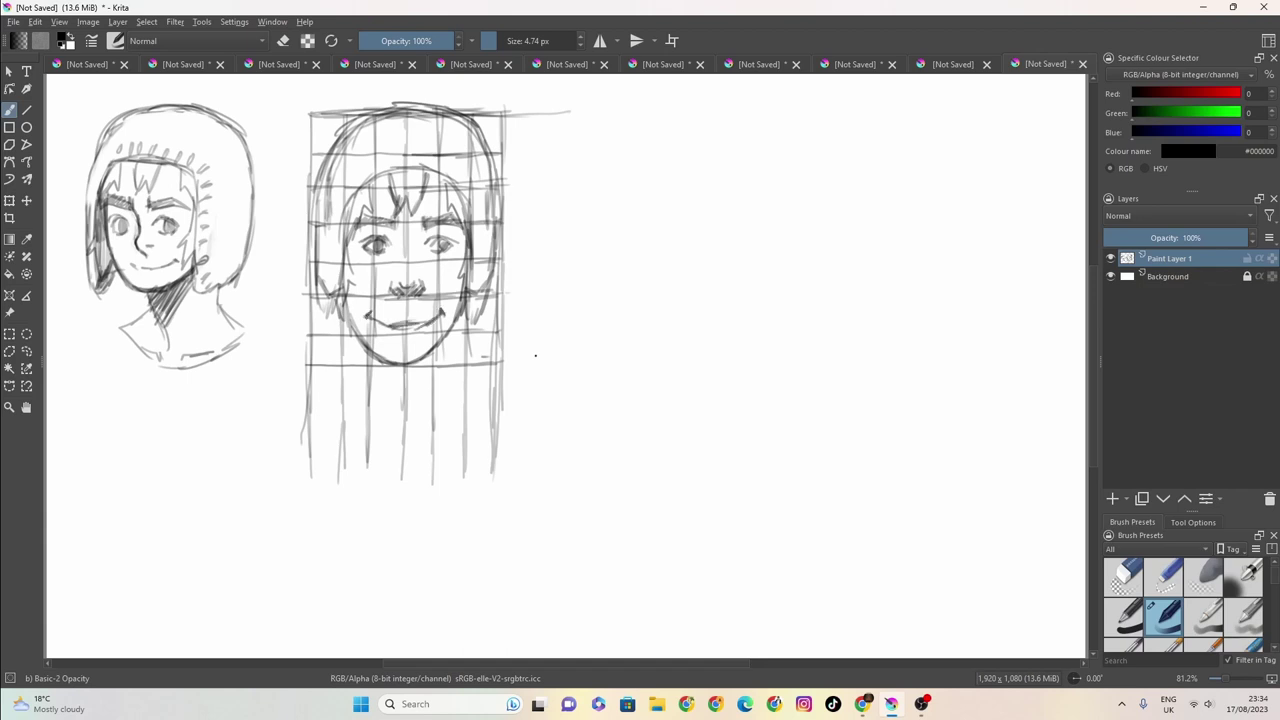
pyautogui.moveTo(396, 333)
pyautogui.mouseDown()
pyautogui.moveTo(424, 327)
pyautogui.moveTo(404, 323)
pyautogui.mouseUp()
# Darken the front-facing head's lower jaw and draw both sides of the neck down from the jaw
pyautogui.moveTo(392, 325)
pyautogui.mouseDown()
pyautogui.moveTo(431, 323)
pyautogui.moveTo(404, 320)
pyautogui.moveTo(349, 358)
pyautogui.mouseUp()
pyautogui.moveTo(341, 304); pyautogui.dragTo(354, 394)
pyautogui.moveTo(343, 324); pyautogui.dragTo(355, 408)
pyautogui.moveTo(349, 358); pyautogui.dragTo(359, 431)
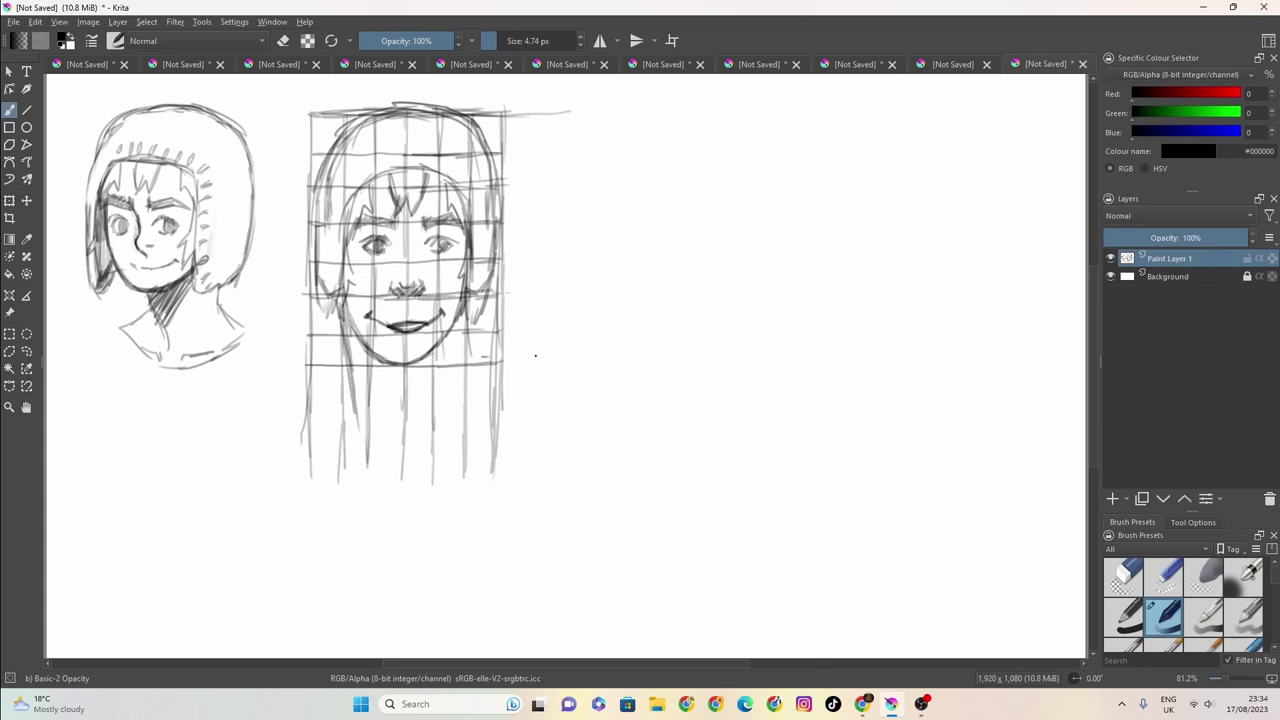
pyautogui.moveTo(462, 302); pyautogui.dragTo(441, 416)
# Draw sloping shoulders closed by a curved line beneath the front-facing head, with short collarbone marks at the neck's base
pyautogui.moveTo(352, 384)
pyautogui.mouseDown()
pyautogui.moveTo(306, 430)
pyautogui.moveTo(336, 454)
pyautogui.mouseUp()
pyautogui.moveTo(448, 385); pyautogui.dragTo(490, 418)
pyautogui.moveTo(484, 434)
pyautogui.mouseDown()
pyautogui.moveTo(420, 468)
pyautogui.moveTo(377, 466)
pyautogui.mouseUp()
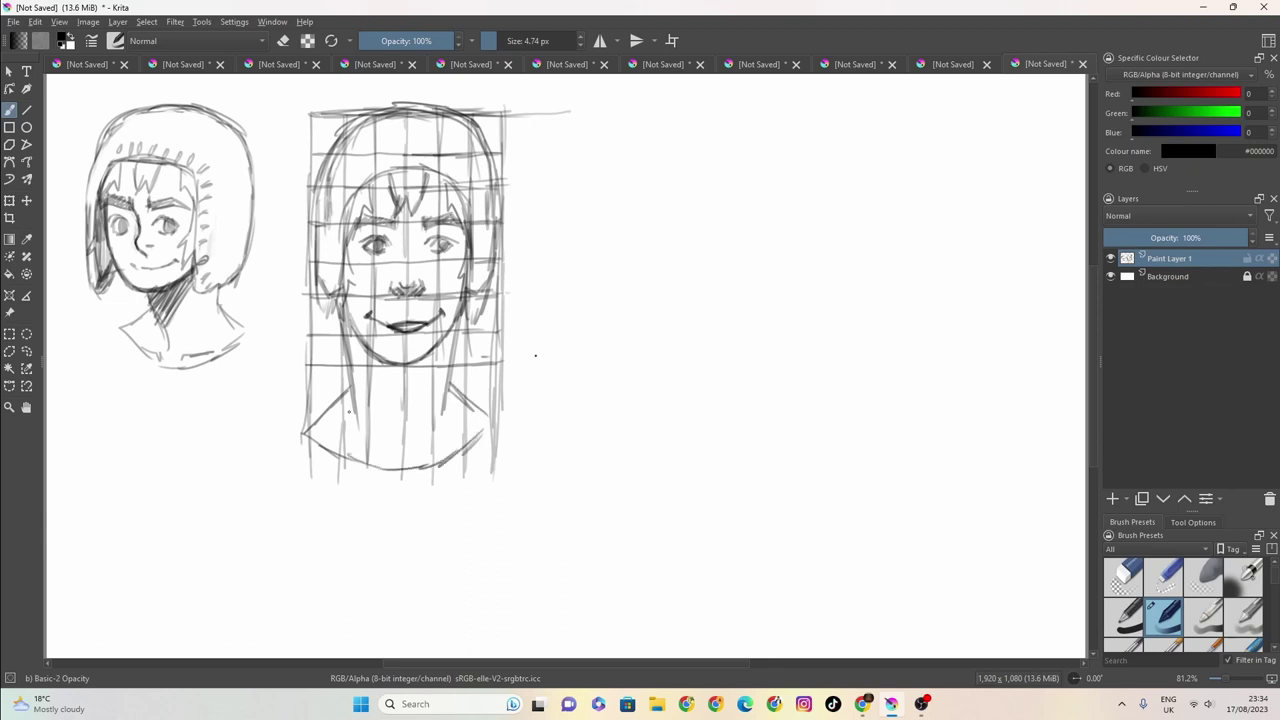
pyautogui.moveTo(447, 411); pyautogui.dragTo(453, 418)
pyautogui.moveTo(381, 447)
pyautogui.mouseDown()
pyautogui.moveTo(388, 463)
pyautogui.moveTo(408, 443)
pyautogui.moveTo(420, 461)
pyautogui.mouseUp()
# Reinforce the front-facing head's hair contour and extend both side locks down to the chin line
pyautogui.moveTo(338, 138); pyautogui.dragTo(355, 125)
pyautogui.moveTo(344, 127); pyautogui.dragTo(375, 113)
pyautogui.moveTo(310, 290)
pyautogui.mouseDown()
pyautogui.moveTo(321, 370)
pyautogui.moveTo(340, 285)
pyautogui.moveTo(334, 346)
pyautogui.mouseUp()
pyautogui.moveTo(315, 188)
pyautogui.mouseDown()
pyautogui.moveTo(315, 349)
pyautogui.moveTo(326, 367)
pyautogui.moveTo(340, 309)
pyautogui.moveTo(334, 355)
pyautogui.mouseUp()
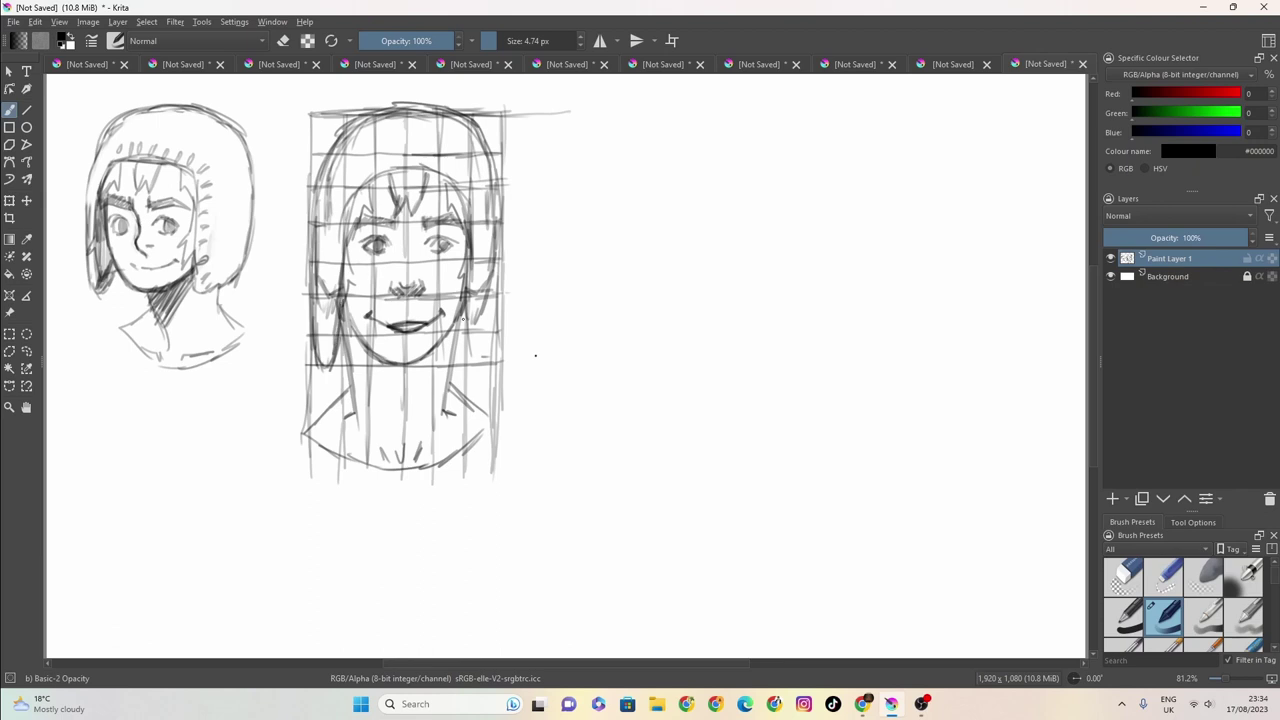
pyautogui.moveTo(469, 290)
pyautogui.mouseDown()
pyautogui.moveTo(472, 358)
pyautogui.moveTo(496, 282)
pyautogui.mouseUp()
pyautogui.moveTo(496, 220); pyautogui.dragTo(492, 314)
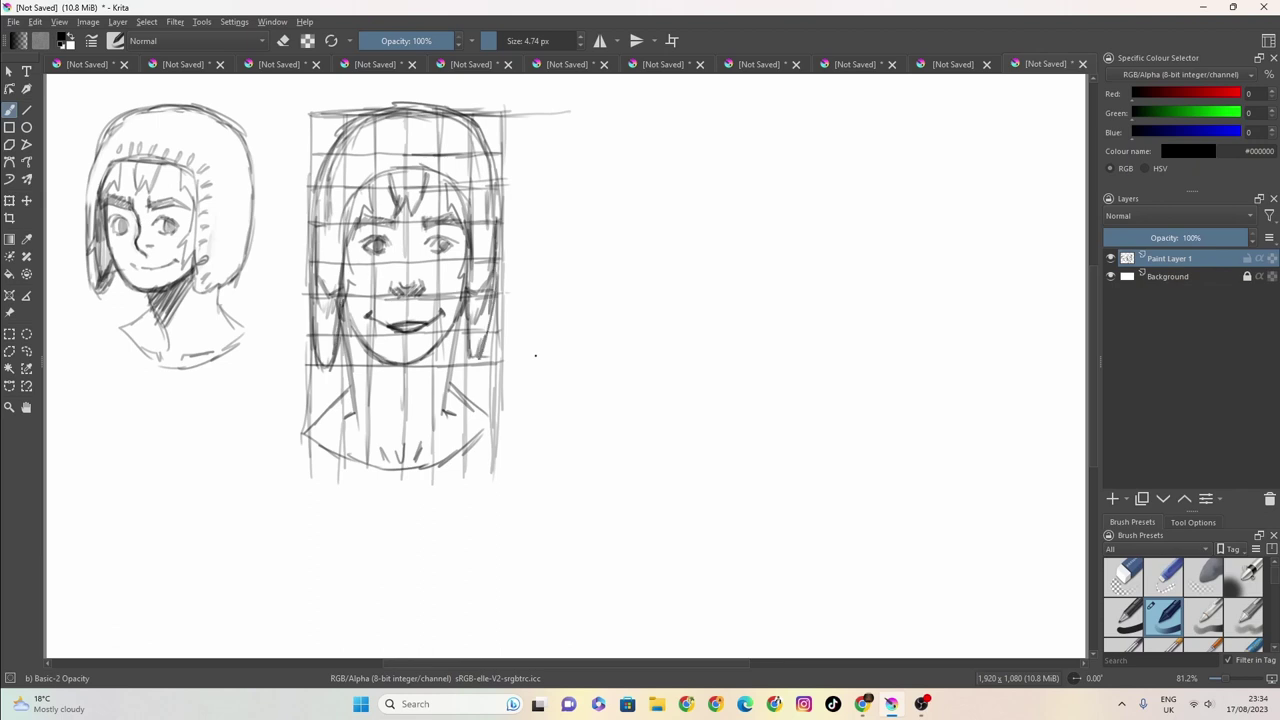
pyautogui.moveTo(492, 262)
pyautogui.mouseDown()
pyautogui.moveTo(486, 334)
pyautogui.moveTo(466, 314)
pyautogui.moveTo(484, 354)
pyautogui.moveTo(496, 218)
pyautogui.mouseUp()
# Erase the stray inner strokes in the front-facing head's side locks with an eraser of about 19 px
pyautogui.click(283, 40)
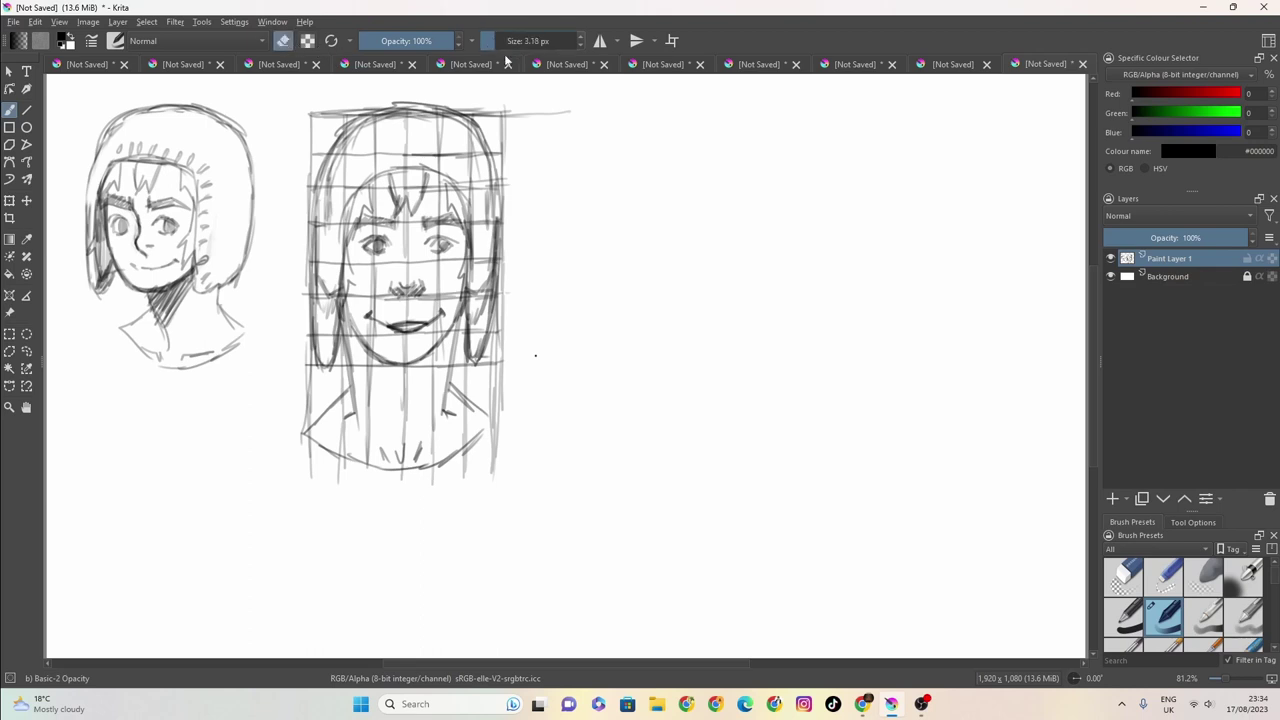
pyautogui.moveTo(491, 41); pyautogui.dragTo(506, 42)
pyautogui.moveTo(479, 280)
pyautogui.mouseDown()
pyautogui.moveTo(475, 325)
pyautogui.moveTo(491, 257)
pyautogui.moveTo(484, 275)
pyautogui.moveTo(478, 238)
pyautogui.mouseUp()
pyautogui.moveTo(326, 273); pyautogui.dragTo(325, 322)
pyautogui.hotkey('ctrl', 'z')
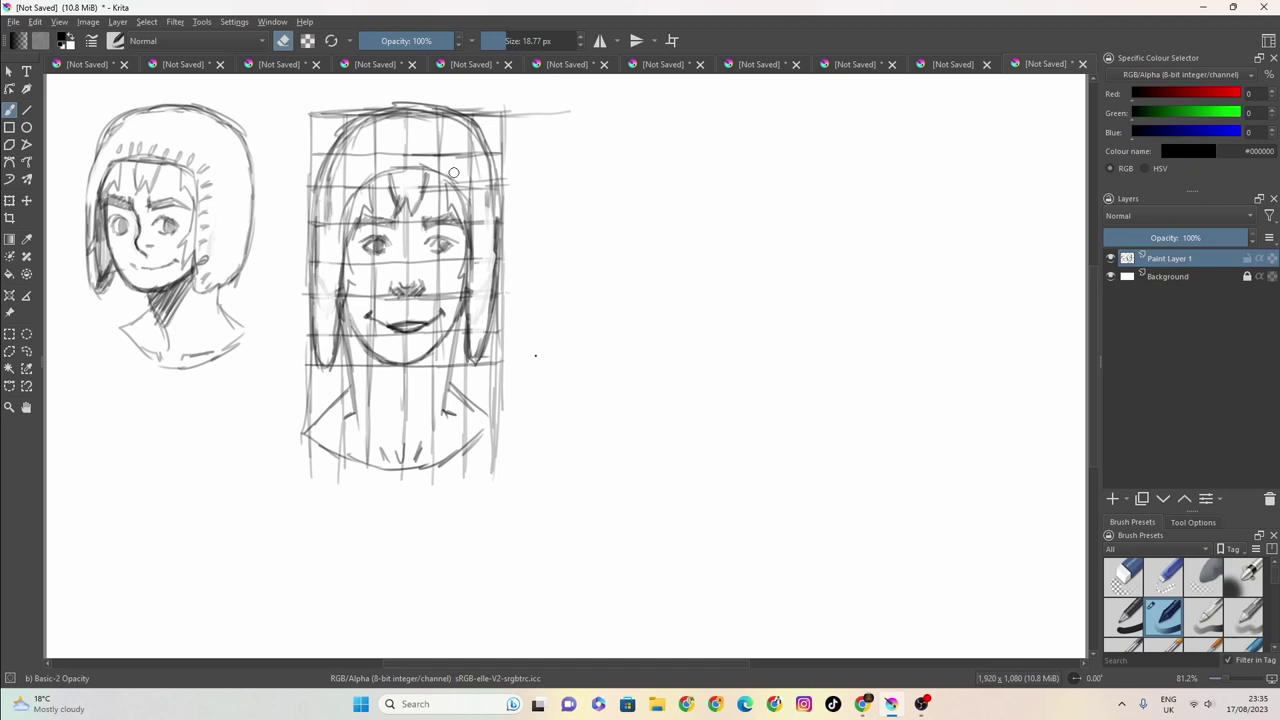
# Return to painting with a 4.74 px brush and draw a second grid's left edge and top line beside the front view
pyautogui.click(490, 40)
pyautogui.moveTo(490, 40); pyautogui.dragTo(489, 43)
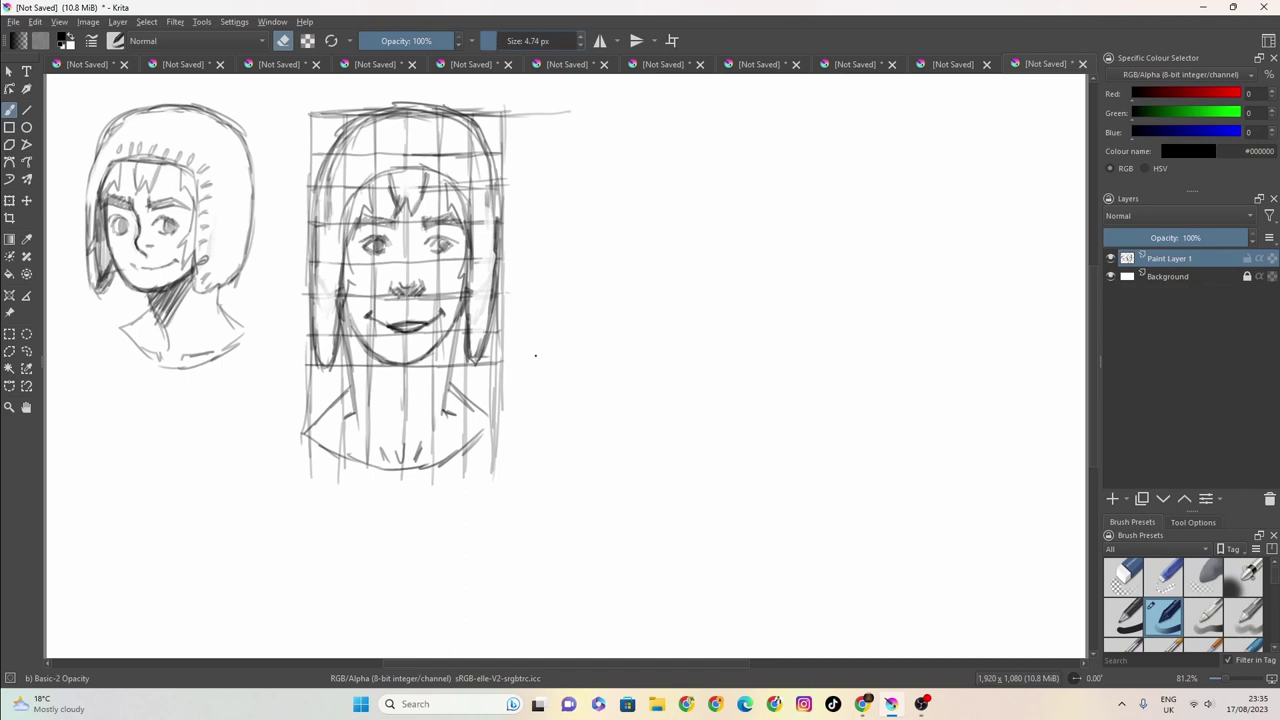
pyautogui.click(284, 45)
pyautogui.moveTo(531, 124); pyautogui.dragTo(524, 304)
pyautogui.moveTo(526, 242); pyautogui.dragTo(524, 370)
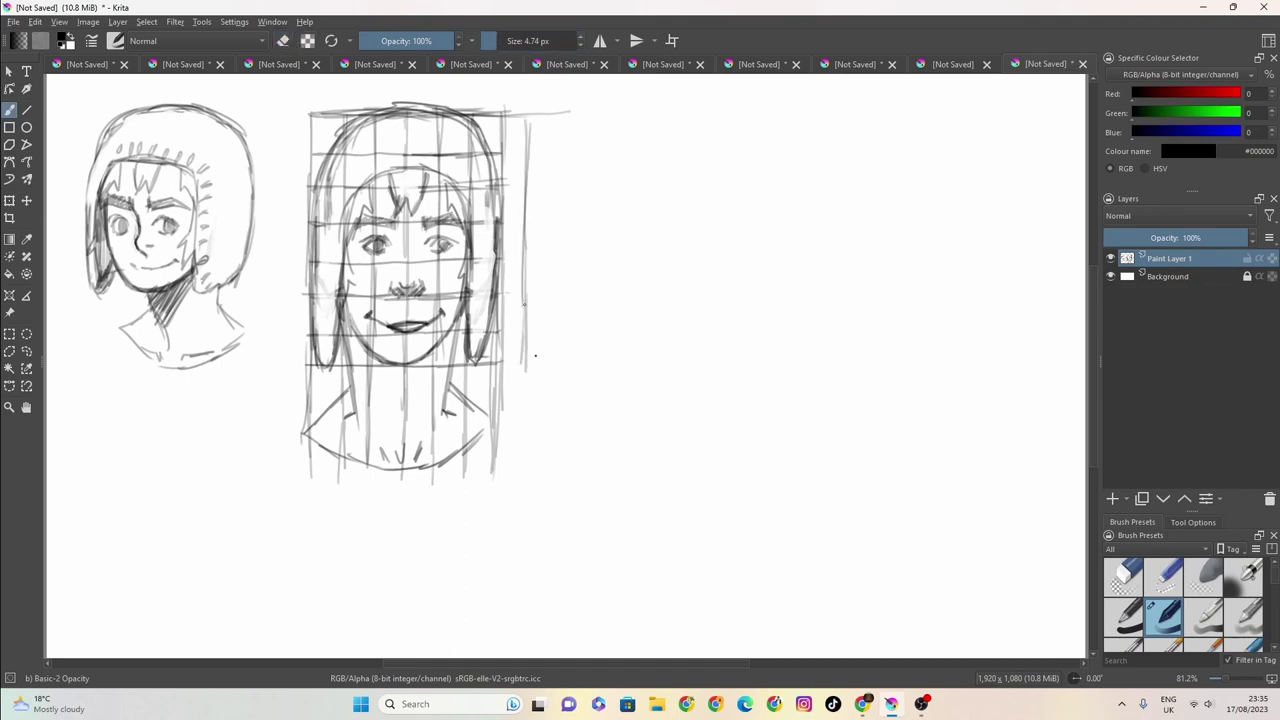
pyautogui.moveTo(534, 112); pyautogui.dragTo(741, 113)
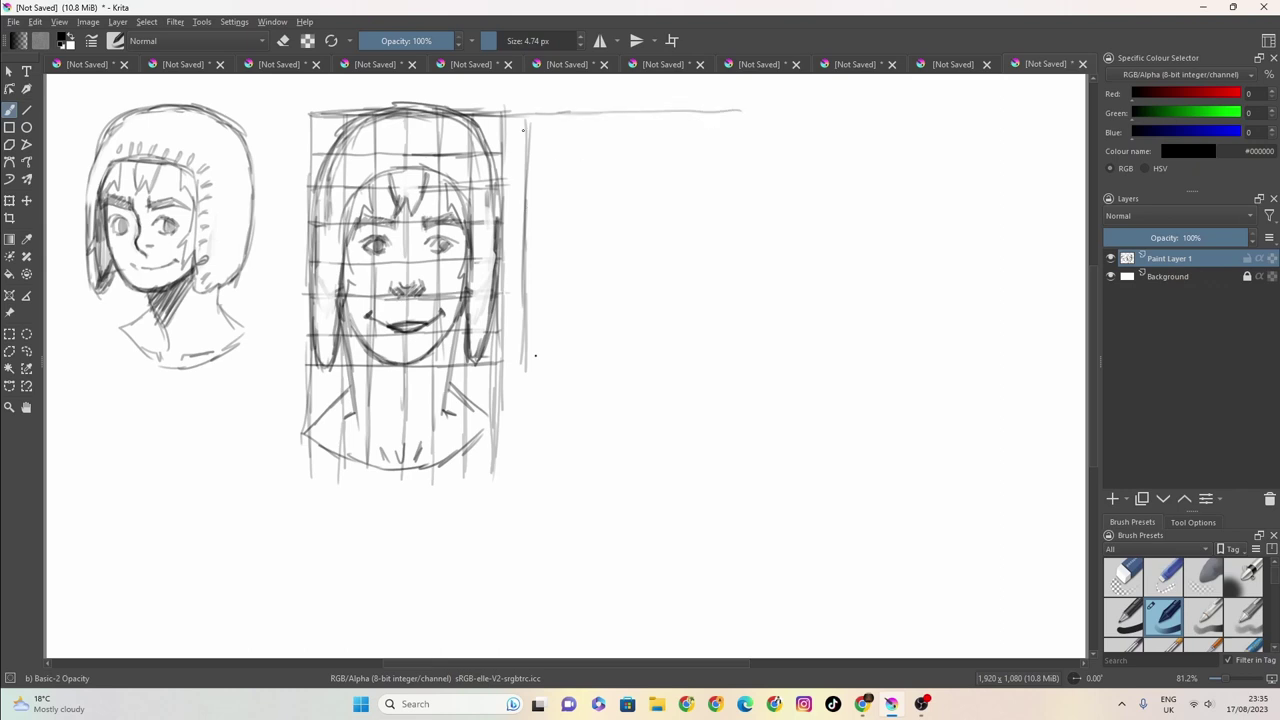
# Mark short horizontal divisions along the second grid's left edge, level with the first grid's lines
pyautogui.moveTo(525, 184); pyautogui.dragTo(547, 182)
pyautogui.moveTo(526, 261); pyautogui.dragTo(548, 258)
pyautogui.moveTo(526, 329)
pyautogui.mouseDown()
pyautogui.moveTo(546, 327)
pyautogui.moveTo(560, 364)
pyautogui.mouseUp()
pyautogui.moveTo(522, 293); pyautogui.dragTo(554, 292)
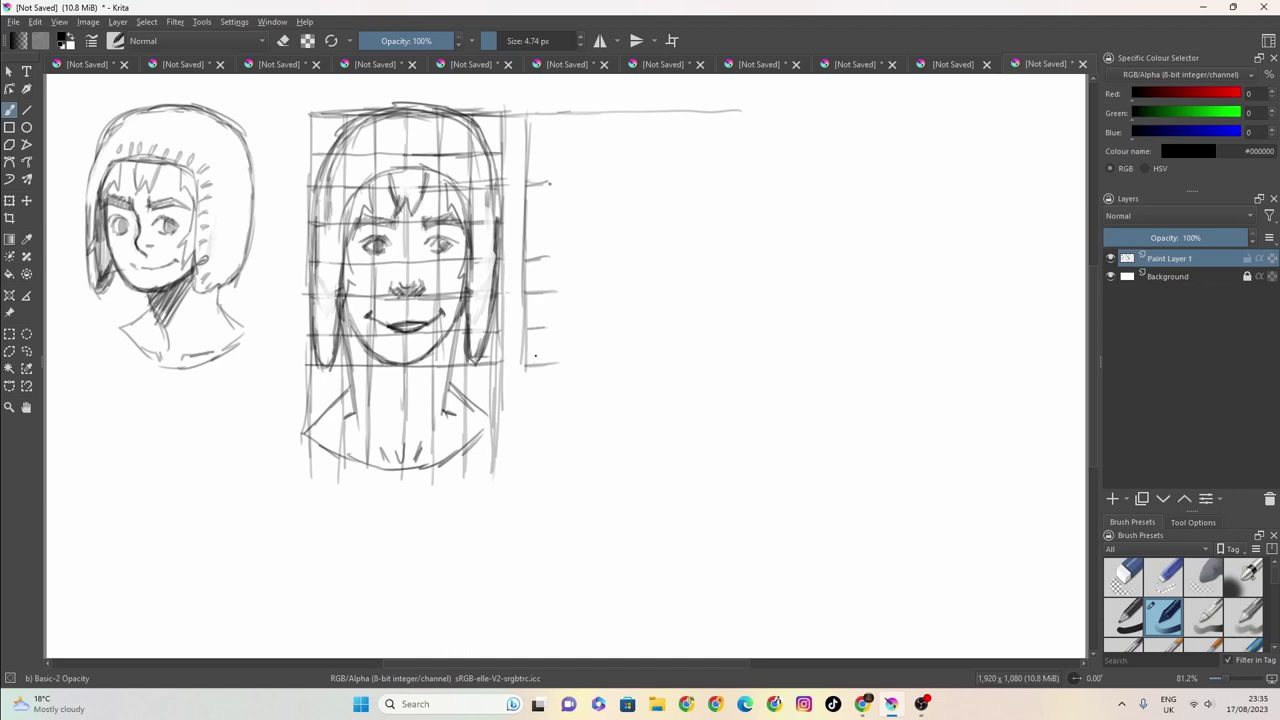
# Draw seven long horizontal lines across the second grid below its top line, level with the first grid's rows
pyautogui.moveTo(528, 150); pyautogui.dragTo(740, 154)
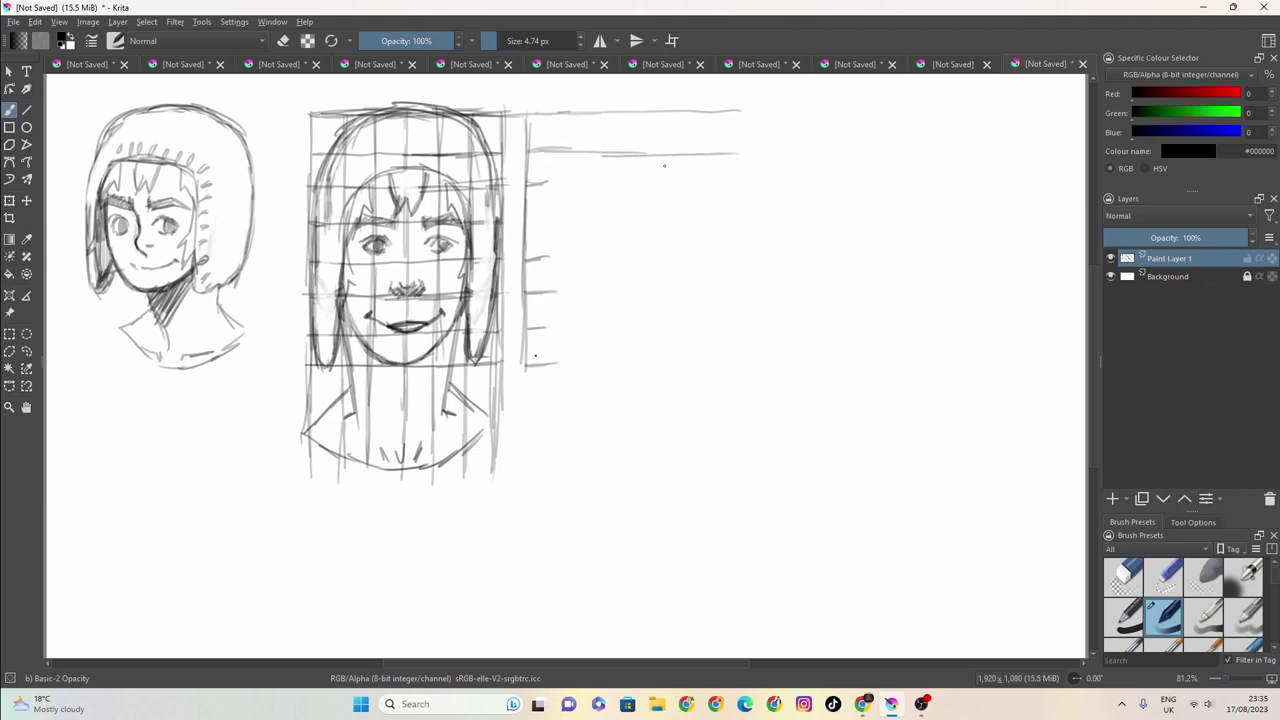
pyautogui.moveTo(614, 148)
pyautogui.mouseDown()
pyautogui.moveTo(567, 148)
pyautogui.moveTo(788, 138)
pyautogui.mouseUp()
pyautogui.moveTo(530, 184); pyautogui.dragTo(790, 176)
pyautogui.moveTo(532, 225); pyautogui.dragTo(774, 215)
pyautogui.moveTo(520, 260); pyautogui.dragTo(668, 264)
pyautogui.moveTo(564, 258); pyautogui.dragTo(791, 253)
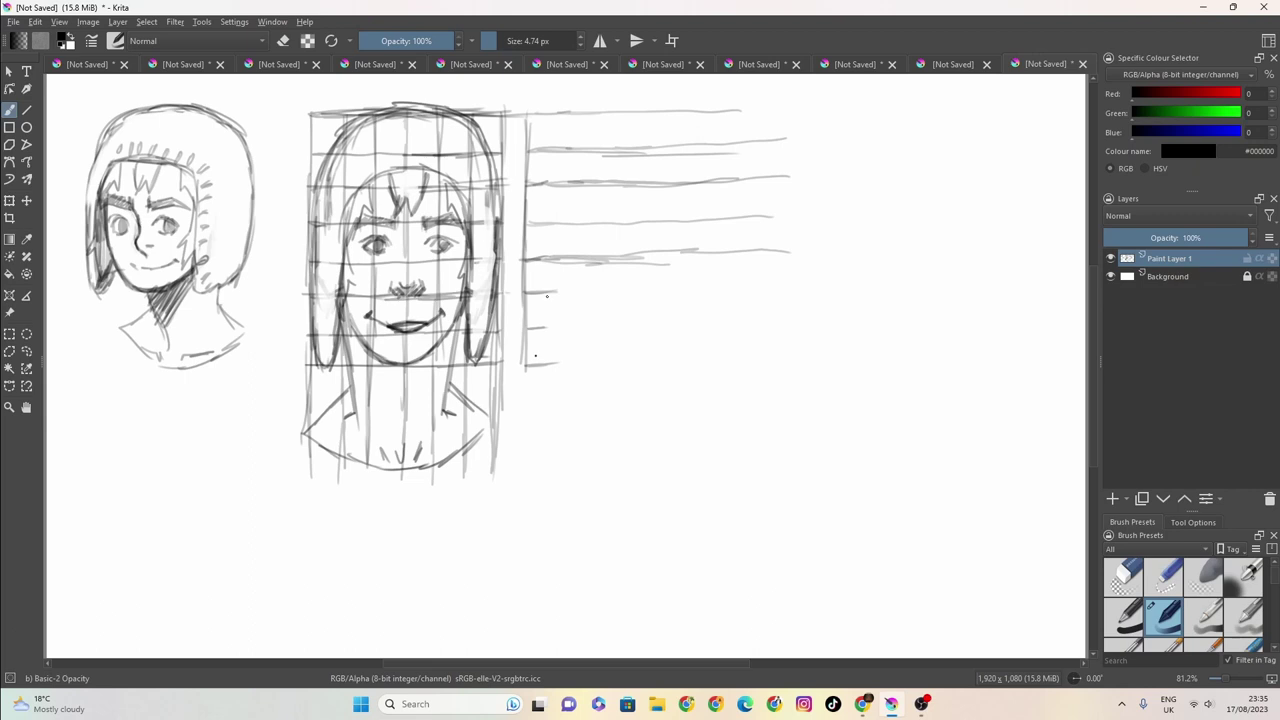
pyautogui.moveTo(547, 295); pyautogui.dragTo(784, 285)
pyautogui.moveTo(528, 330); pyautogui.dragTo(694, 329)
pyautogui.moveTo(698, 324)
pyautogui.mouseDown()
pyautogui.moveTo(536, 327)
pyautogui.moveTo(790, 322)
pyautogui.moveTo(680, 324)
pyautogui.mouseUp()
pyautogui.moveTo(525, 366)
pyautogui.mouseDown()
pyautogui.moveTo(794, 357)
pyautogui.moveTo(576, 364)
pyautogui.mouseUp()
# Draw evenly spaced vertical lines across the second grid to divide it into columns for the side view
pyautogui.moveTo(558, 116); pyautogui.dragTo(555, 392)
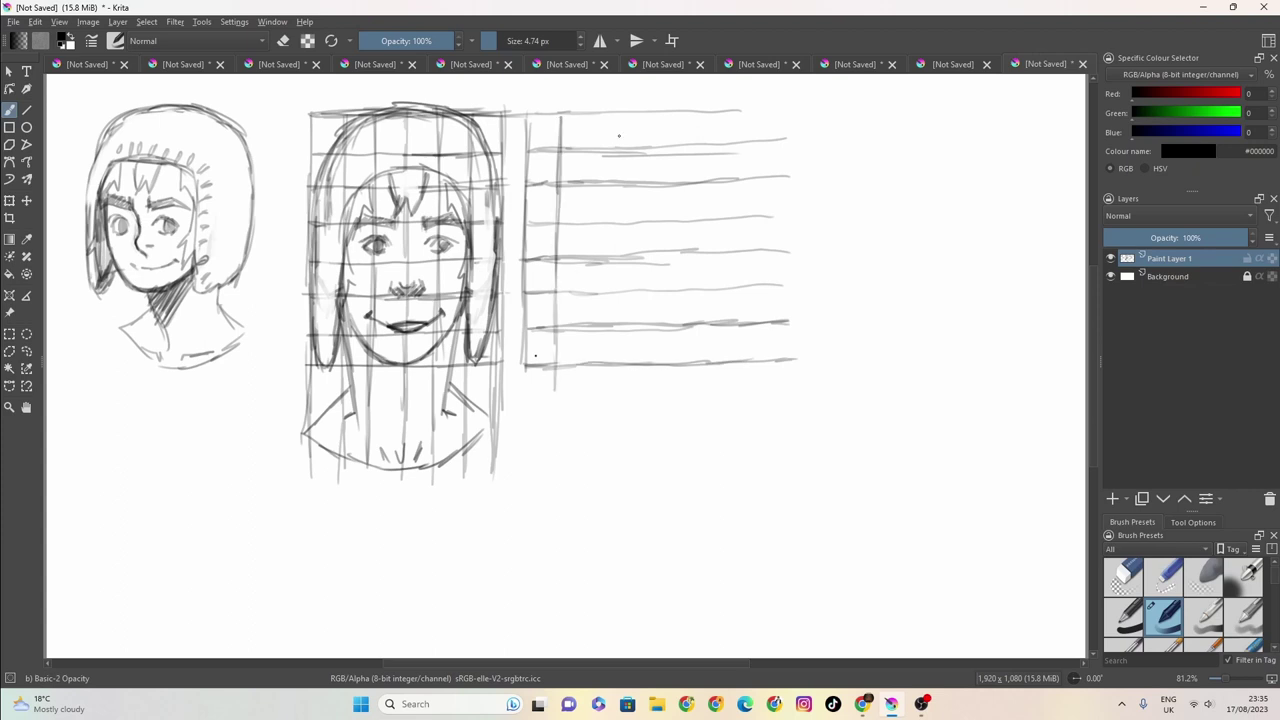
pyautogui.moveTo(620, 114)
pyautogui.mouseDown()
pyautogui.moveTo(624, 178)
pyautogui.moveTo(624, 121)
pyautogui.moveTo(619, 345)
pyautogui.moveTo(616, 300)
pyautogui.mouseUp()
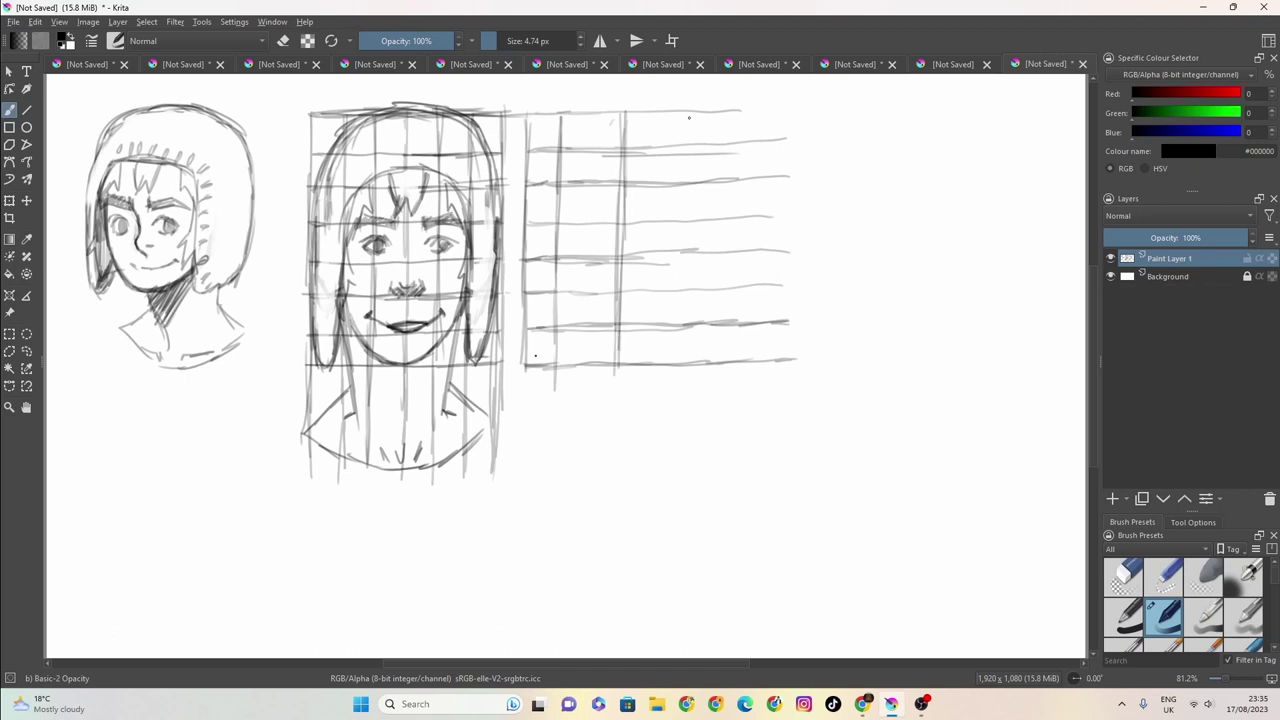
pyautogui.moveTo(689, 118); pyautogui.dragTo(684, 372)
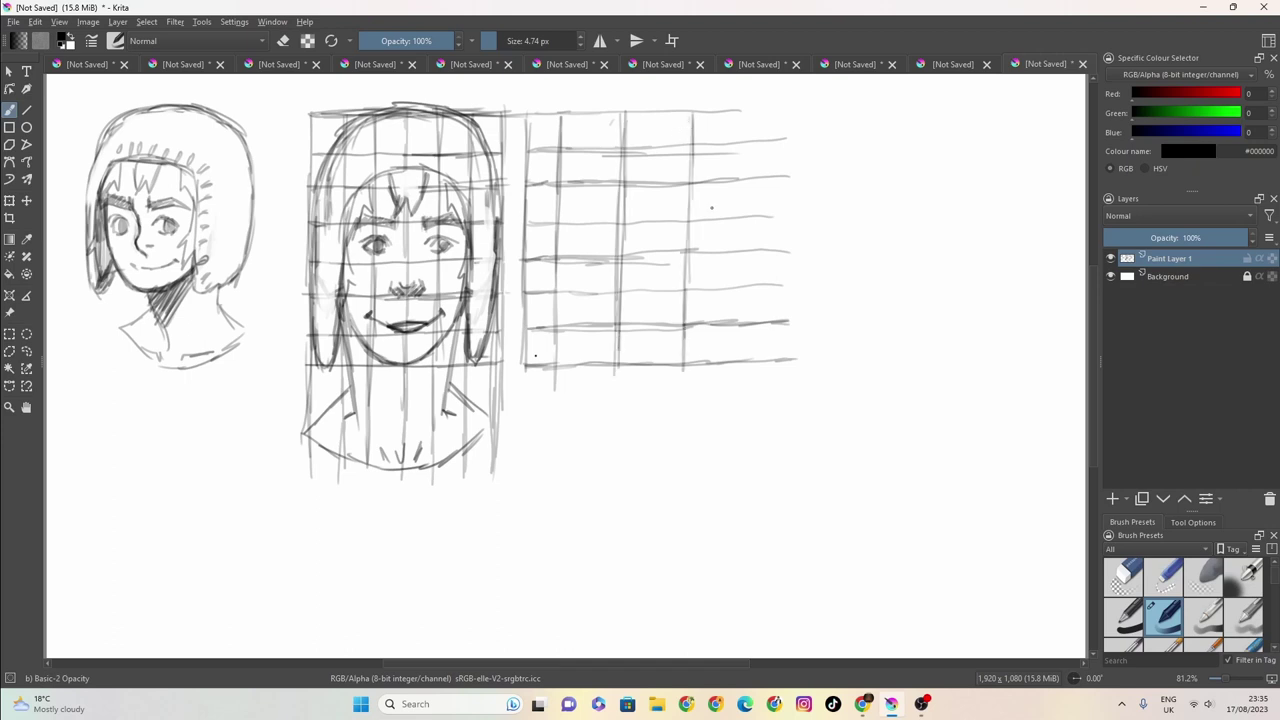
pyautogui.moveTo(739, 110)
pyautogui.mouseDown()
pyautogui.moveTo(772, 111)
pyautogui.moveTo(764, 256)
pyautogui.moveTo(760, 137)
pyautogui.moveTo(760, 304)
pyautogui.mouseUp()
pyautogui.moveTo(759, 252)
pyautogui.mouseDown()
pyautogui.moveTo(755, 362)
pyautogui.moveTo(754, 346)
pyautogui.mouseUp()
pyautogui.moveTo(755, 168); pyautogui.dragTo(751, 362)
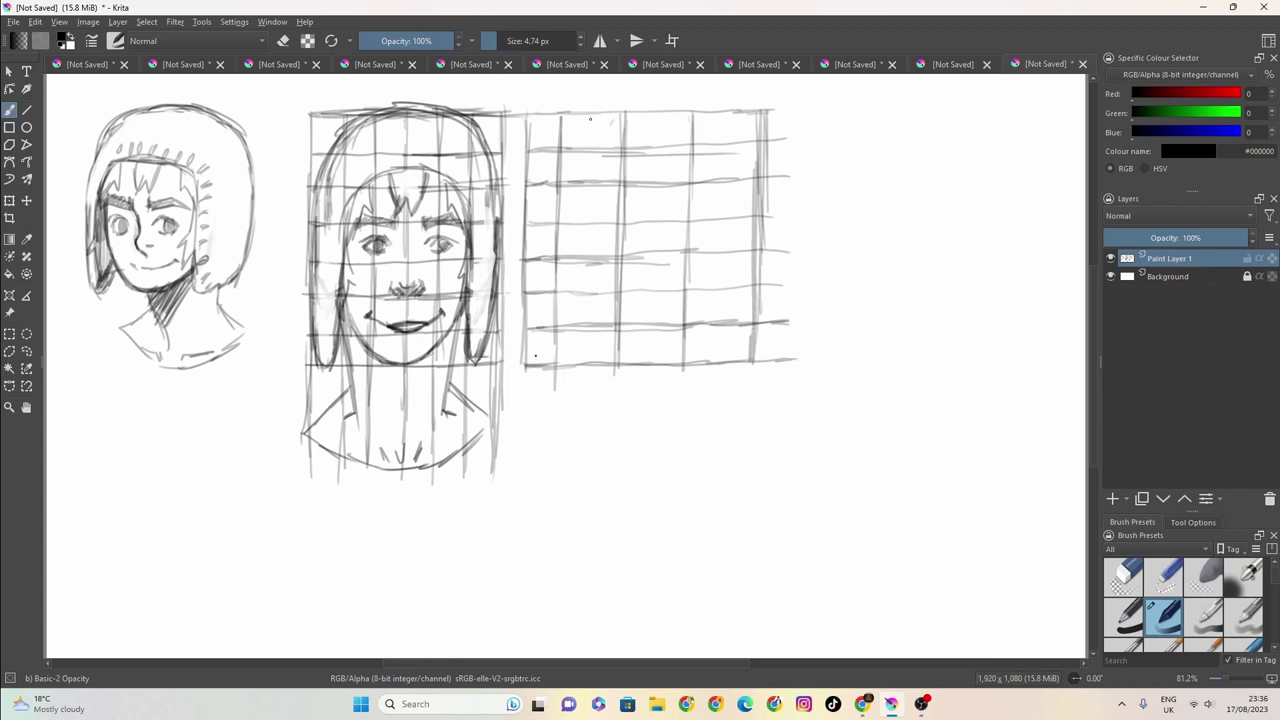
pyautogui.moveTo(590, 119); pyautogui.dragTo(585, 358)
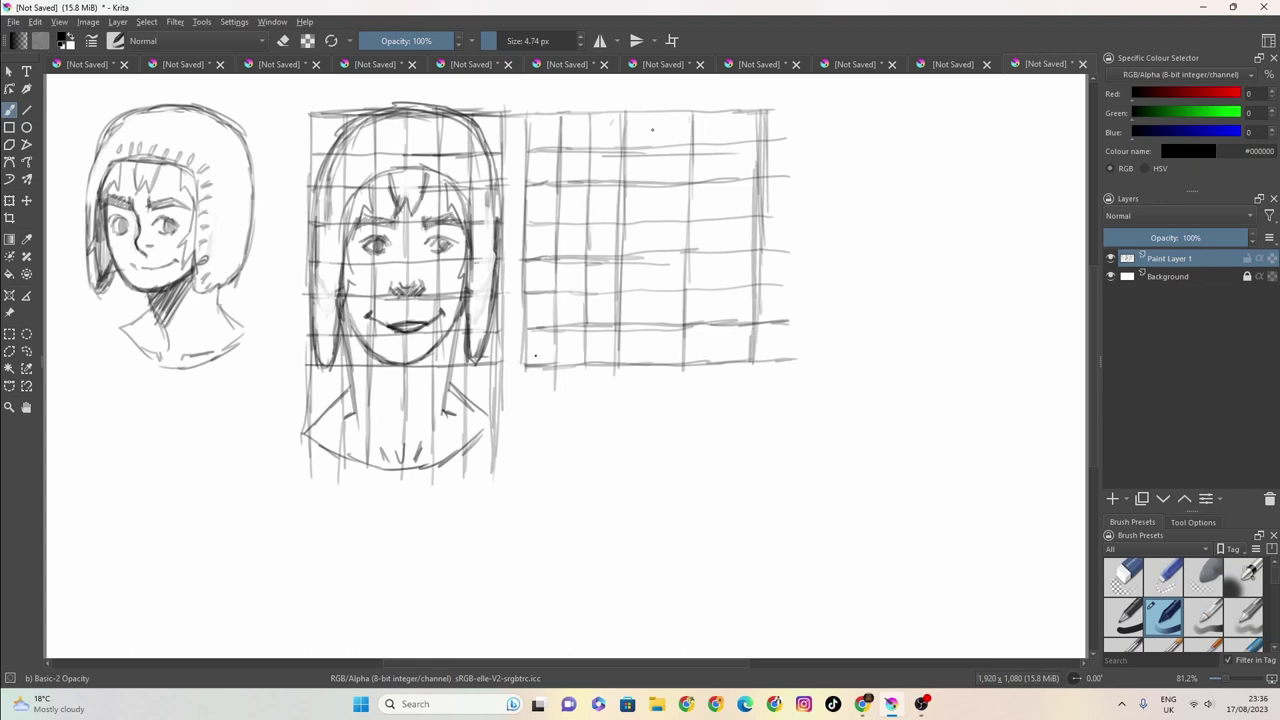
pyautogui.moveTo(652, 129); pyautogui.dragTo(645, 374)
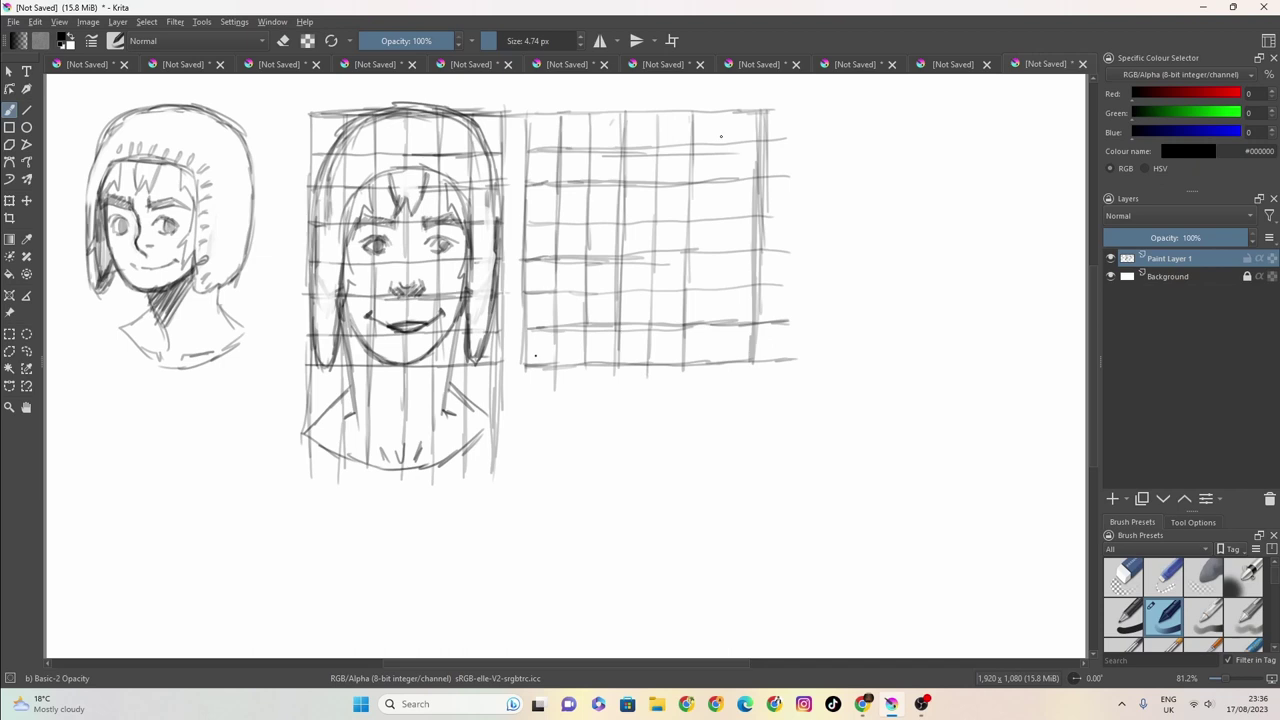
pyautogui.moveTo(721, 112); pyautogui.dragTo(722, 334)
# Outline the side-view head on the second grid, from the nape over the crown to the forehead and pointed nose facing right
pyautogui.moveTo(720, 164)
pyautogui.mouseDown()
pyautogui.moveTo(719, 311)
pyautogui.moveTo(712, 209)
pyautogui.moveTo(603, 119)
pyautogui.moveTo(546, 152)
pyautogui.moveTo(529, 223)
pyautogui.moveTo(543, 390)
pyautogui.mouseUp()
pyautogui.moveTo(540, 322); pyautogui.dragTo(526, 261)
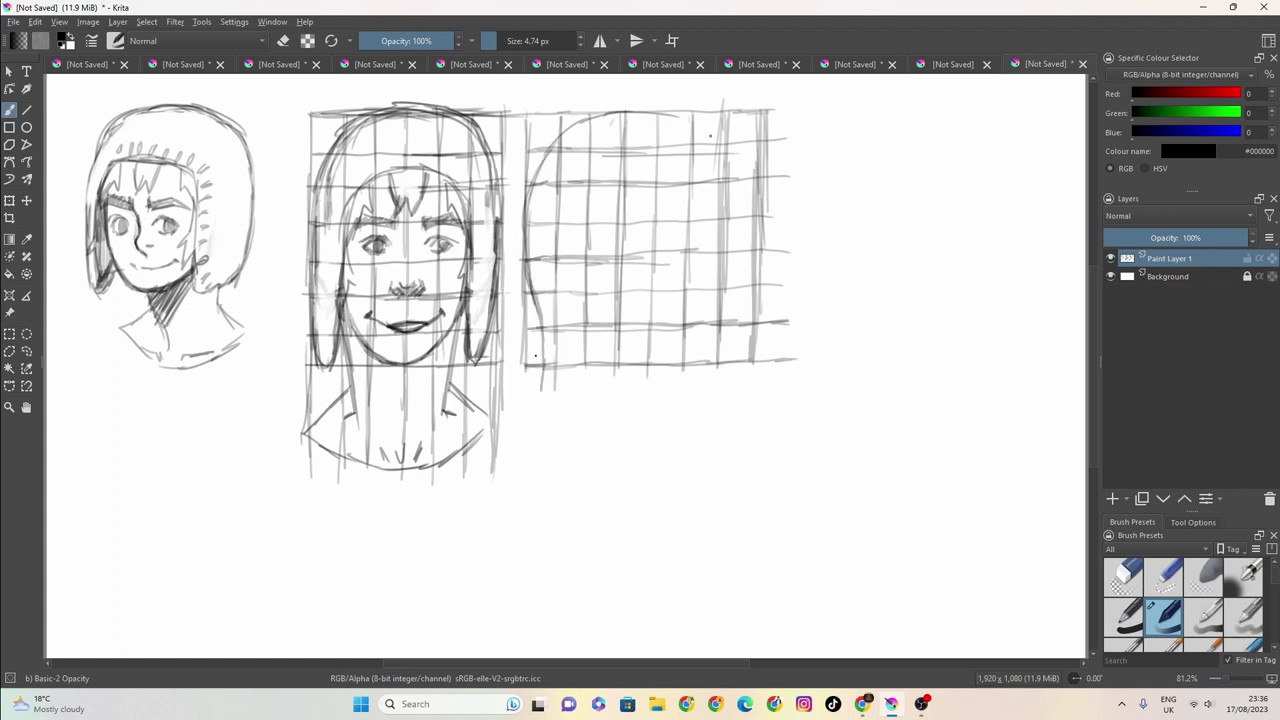
pyautogui.moveTo(713, 118)
pyautogui.mouseDown()
pyautogui.moveTo(713, 200)
pyautogui.moveTo(737, 167)
pyautogui.mouseUp()
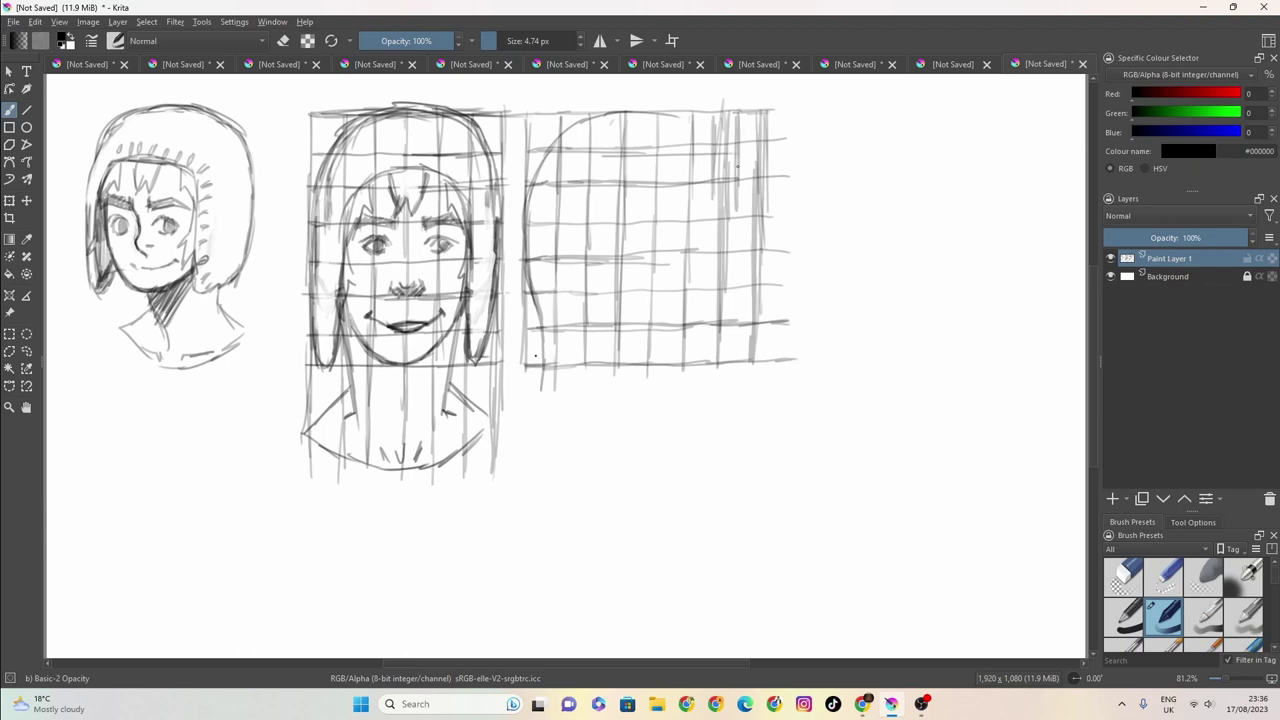
pyautogui.moveTo(711, 109); pyautogui.dragTo(722, 164)
pyautogui.moveTo(678, 114)
pyautogui.mouseDown()
pyautogui.moveTo(714, 146)
pyautogui.moveTo(735, 226)
pyautogui.moveTo(728, 252)
pyautogui.moveTo(731, 238)
pyautogui.moveTo(755, 275)
pyautogui.moveTo(727, 288)
pyautogui.mouseUp()
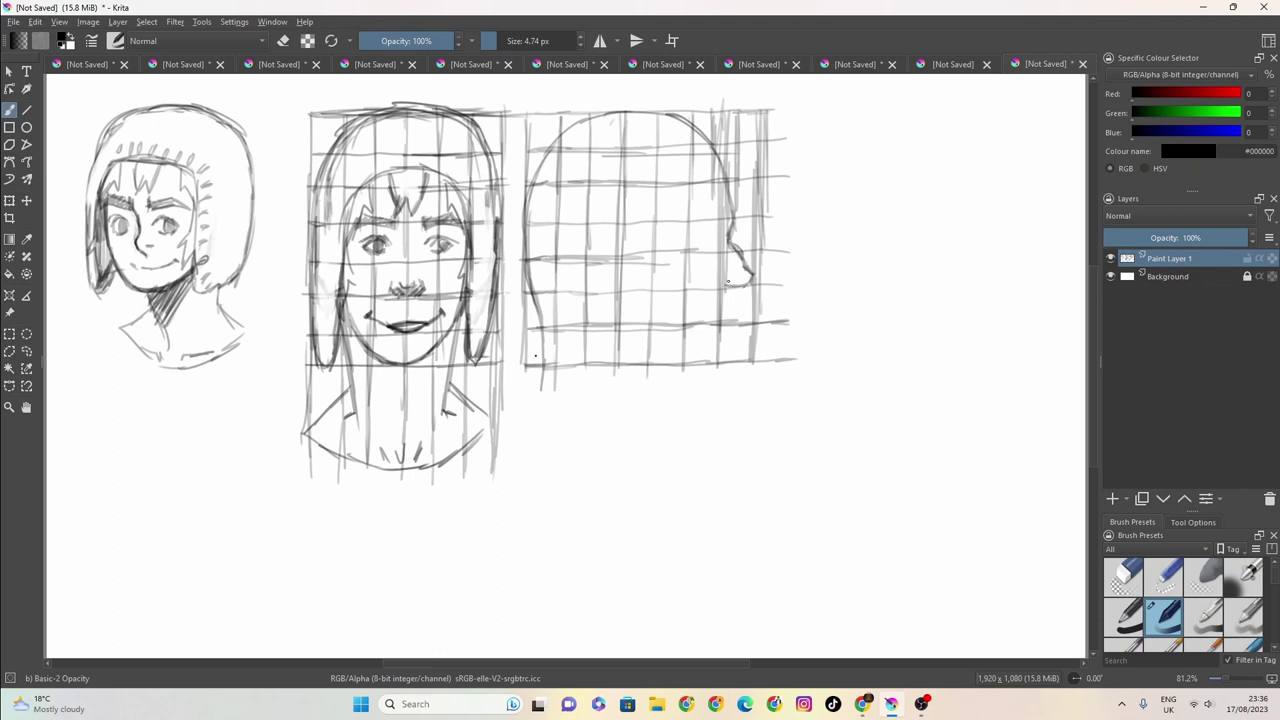
pyautogui.moveTo(736, 194); pyautogui.dragTo(736, 292)
pyautogui.moveTo(710, 278); pyautogui.dragTo(710, 358)
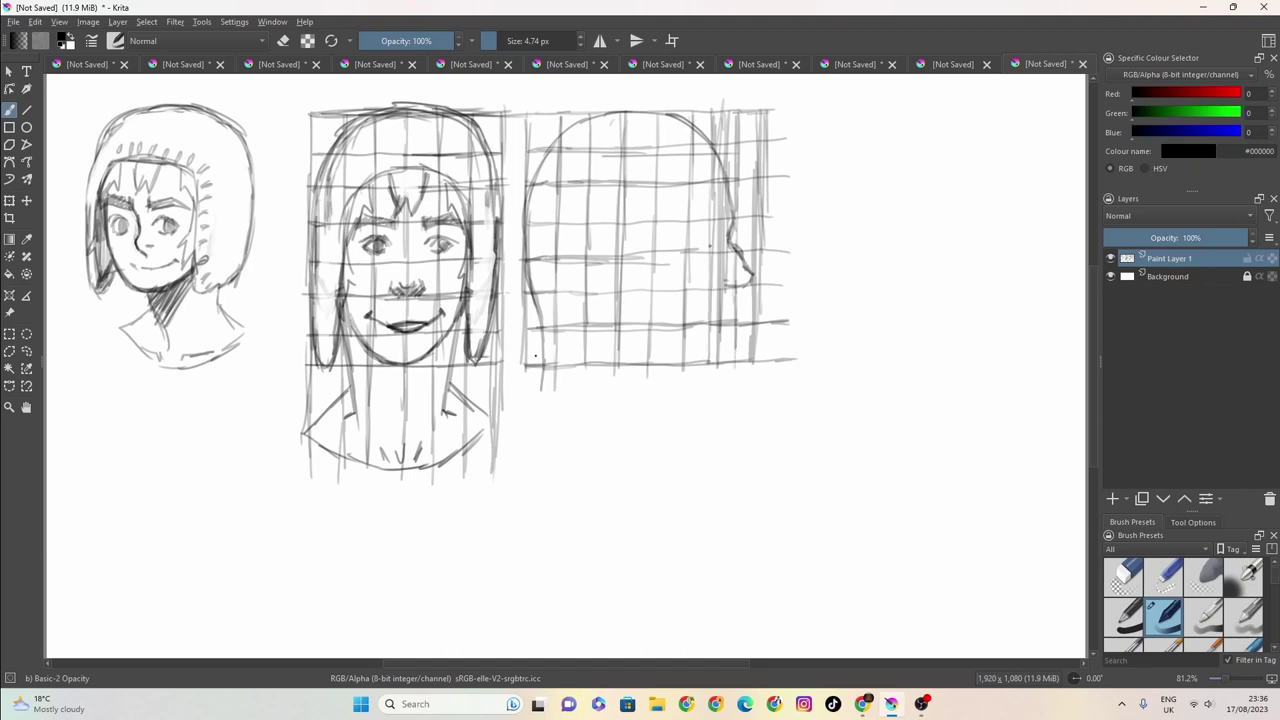
pyautogui.moveTo(708, 230); pyautogui.dragTo(708, 352)
pyautogui.moveTo(728, 278); pyautogui.dragTo(716, 282)
pyautogui.hotkey('ctrl', 'z')
pyautogui.hotkey('ctrl', 'z')
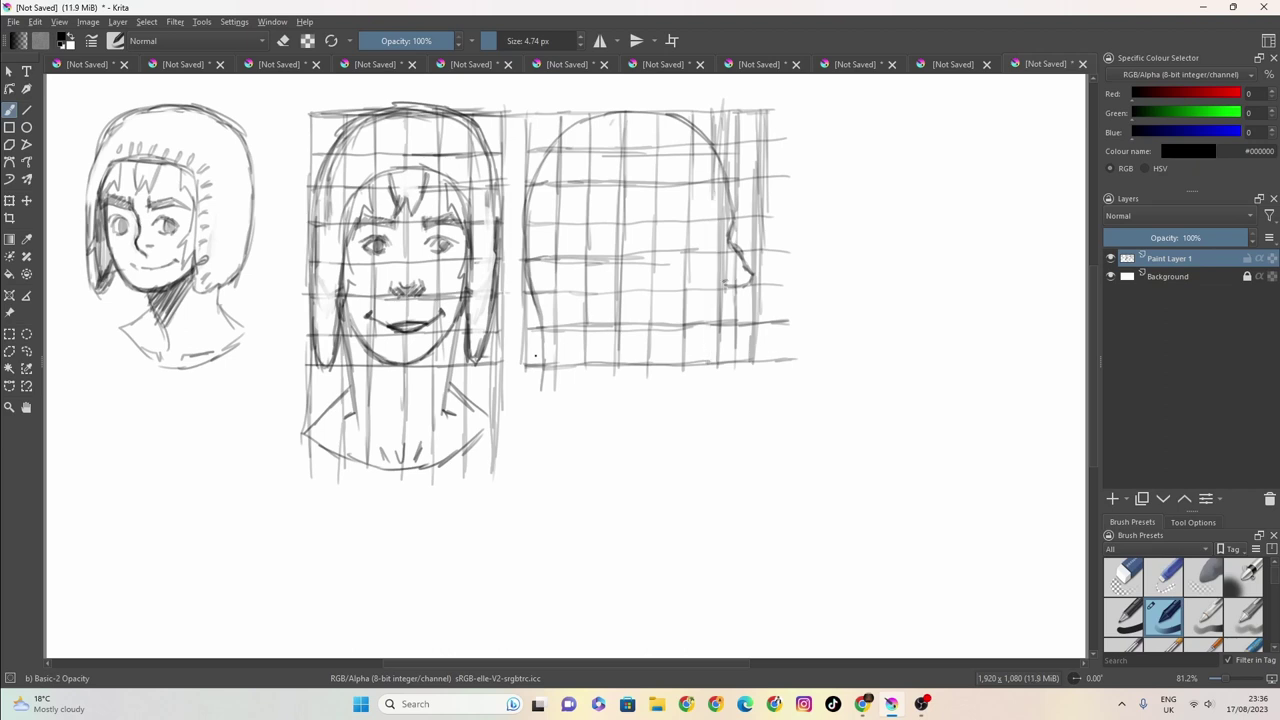
# Draw the side-view head's nostril, lips and chin, continuing under the jaw to the throat
pyautogui.moveTo(707, 167); pyautogui.dragTo(708, 368)
pyautogui.moveTo(723, 274); pyautogui.dragTo(719, 289)
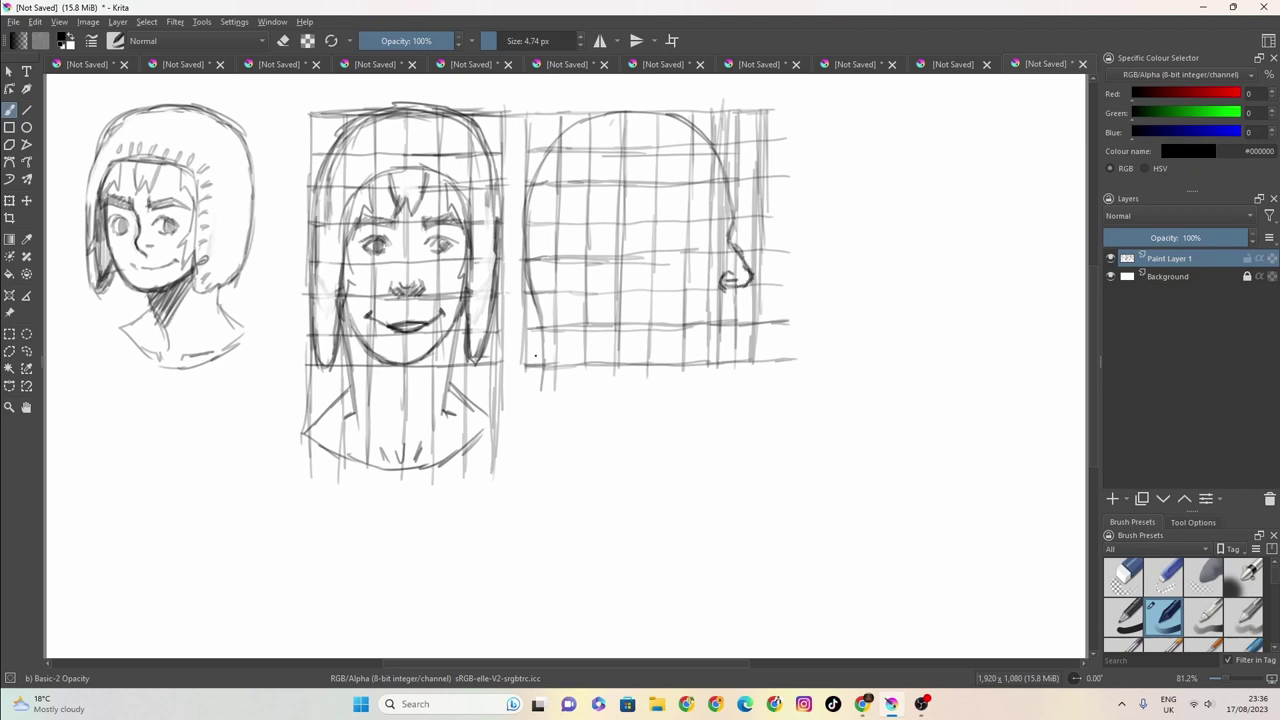
pyautogui.moveTo(747, 282); pyautogui.dragTo(733, 287)
pyautogui.moveTo(729, 239); pyautogui.dragTo(744, 307)
pyautogui.moveTo(734, 338)
pyautogui.mouseDown()
pyautogui.moveTo(716, 366)
pyautogui.moveTo(670, 365)
pyautogui.moveTo(662, 420)
pyautogui.mouseUp()
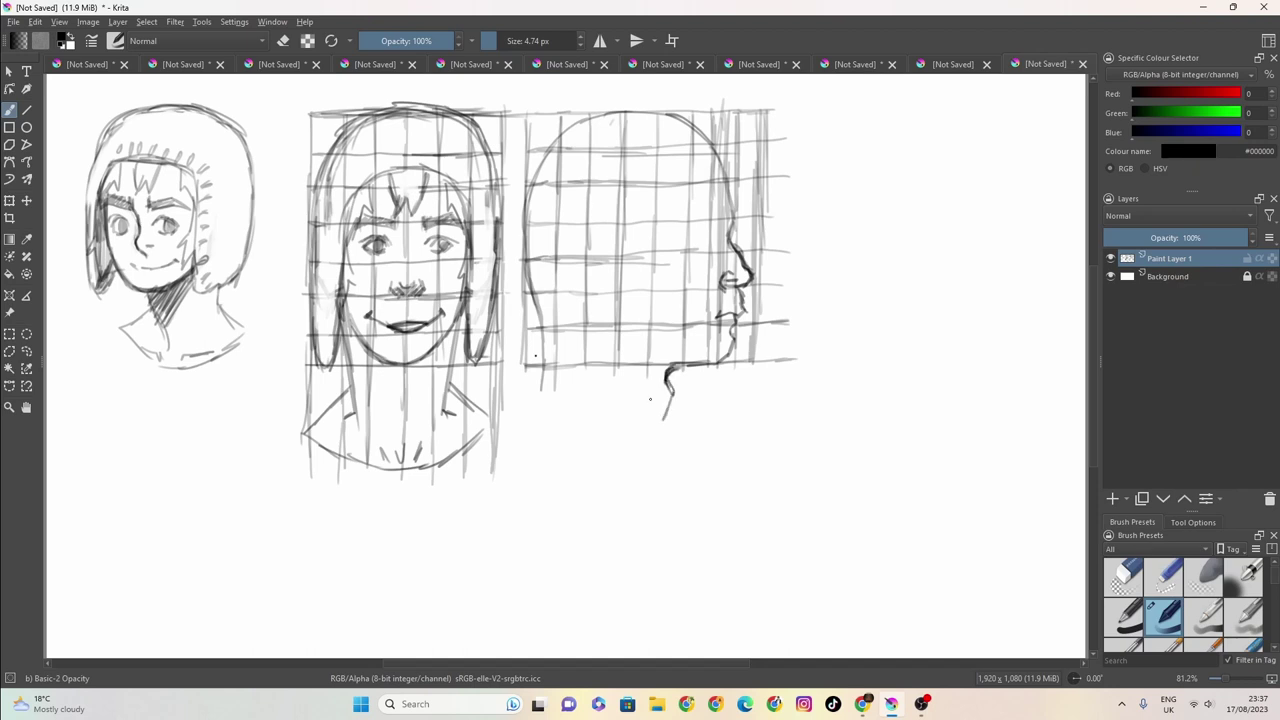
# Draw the side-view neck's nape and throat lines, and add an angled eyebrow and an eye to the profile
pyautogui.moveTo(544, 340); pyautogui.dragTo(518, 418)
pyautogui.moveTo(678, 366)
pyautogui.mouseDown()
pyautogui.moveTo(662, 420)
pyautogui.moveTo(684, 472)
pyautogui.mouseUp()
pyautogui.moveTo(714, 206)
pyautogui.mouseDown()
pyautogui.moveTo(724, 225)
pyautogui.moveTo(723, 211)
pyautogui.moveTo(681, 234)
pyautogui.moveTo(713, 243)
pyautogui.mouseUp()
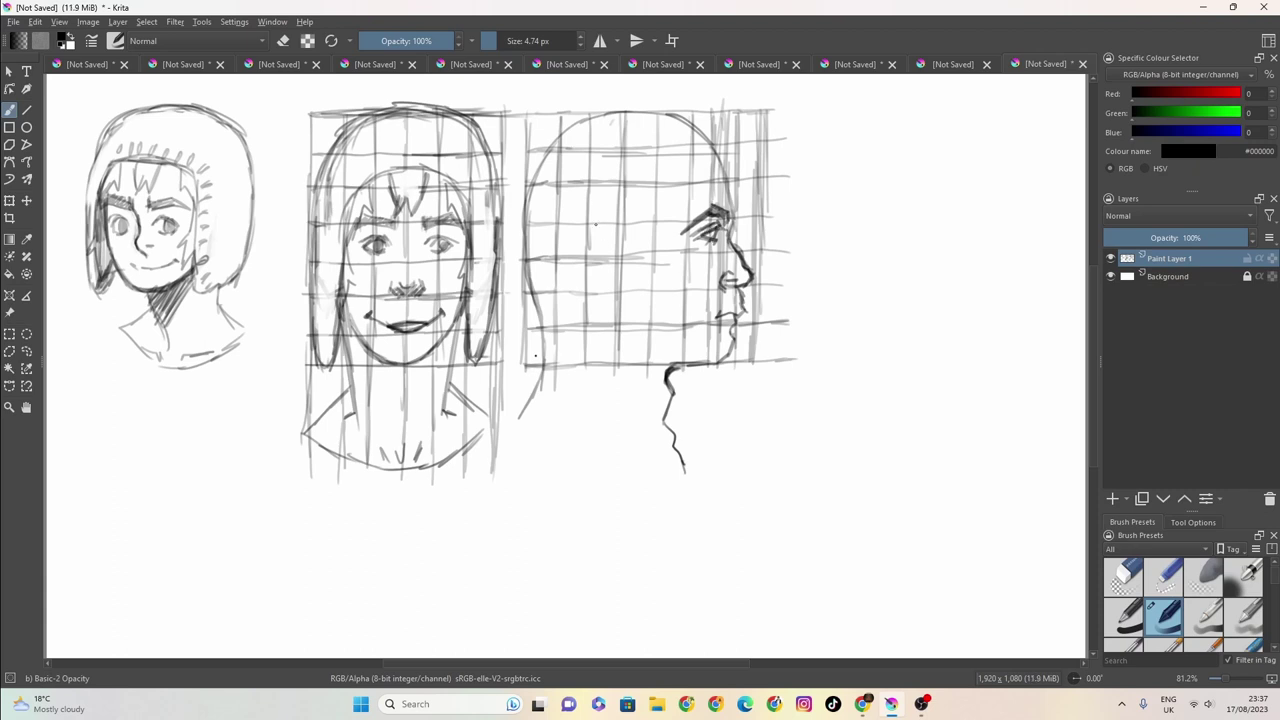
# Draw a slanted ear with inner folds on the side-view head and a diagonal jawline running forward from it
pyautogui.moveTo(590, 226); pyautogui.dragTo(618, 298)
pyautogui.moveTo(614, 254); pyautogui.dragTo(604, 284)
pyautogui.moveTo(590, 234); pyautogui.dragTo(606, 266)
pyautogui.moveTo(594, 226)
pyautogui.mouseDown()
pyautogui.moveTo(580, 282)
pyautogui.moveTo(576, 262)
pyautogui.moveTo(604, 292)
pyautogui.mouseUp()
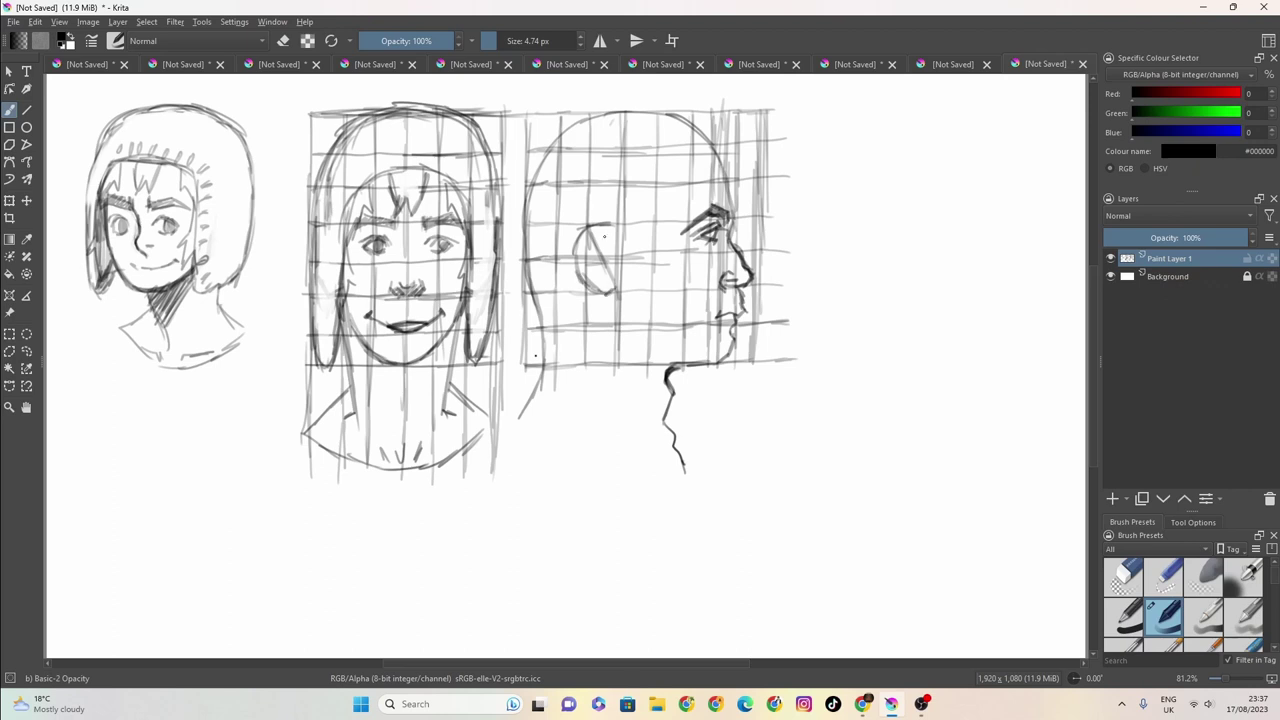
pyautogui.moveTo(605, 237)
pyautogui.mouseDown()
pyautogui.moveTo(587, 257)
pyautogui.moveTo(586, 244)
pyautogui.moveTo(612, 281)
pyautogui.mouseUp()
pyautogui.moveTo(602, 253)
pyautogui.mouseDown()
pyautogui.moveTo(598, 283)
pyautogui.moveTo(575, 265)
pyautogui.moveTo(668, 352)
pyautogui.moveTo(622, 316)
pyautogui.moveTo(660, 344)
pyautogui.mouseUp()
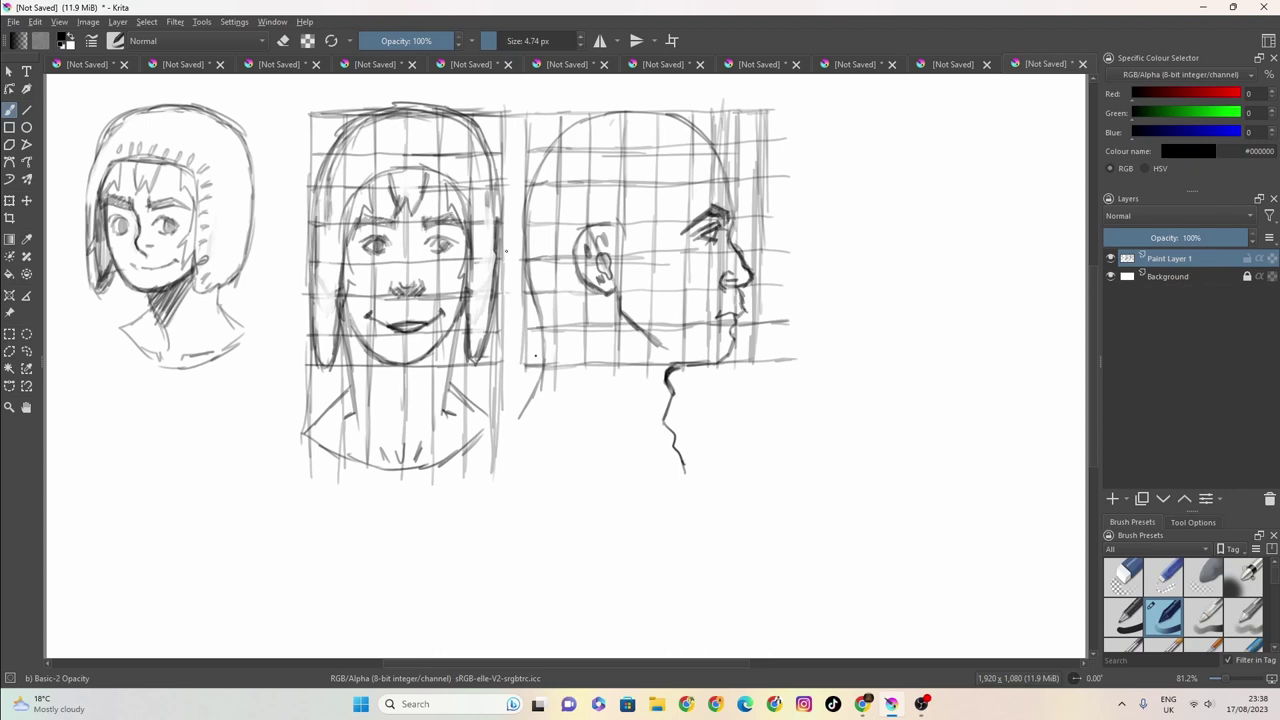
# Draw the side-view hair's outer contour slightly outside the skull, over the crown and down the back of the head
pyautogui.moveTo(513, 205); pyautogui.dragTo(526, 350)
pyautogui.moveTo(526, 282); pyautogui.dragTo(528, 348)
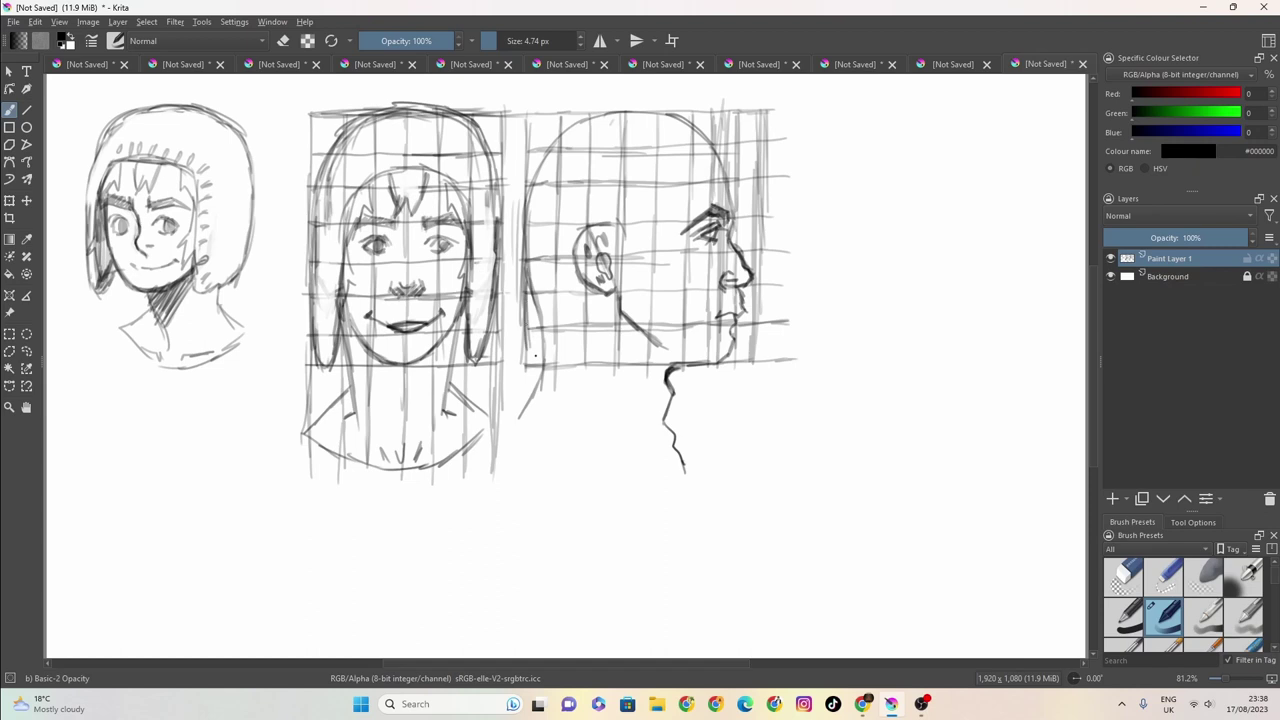
pyautogui.moveTo(526, 304)
pyautogui.mouseDown()
pyautogui.moveTo(532, 370)
pyautogui.moveTo(612, 370)
pyautogui.mouseUp()
pyautogui.moveTo(690, 104)
pyautogui.mouseDown()
pyautogui.moveTo(536, 150)
pyautogui.moveTo(515, 318)
pyautogui.mouseUp()
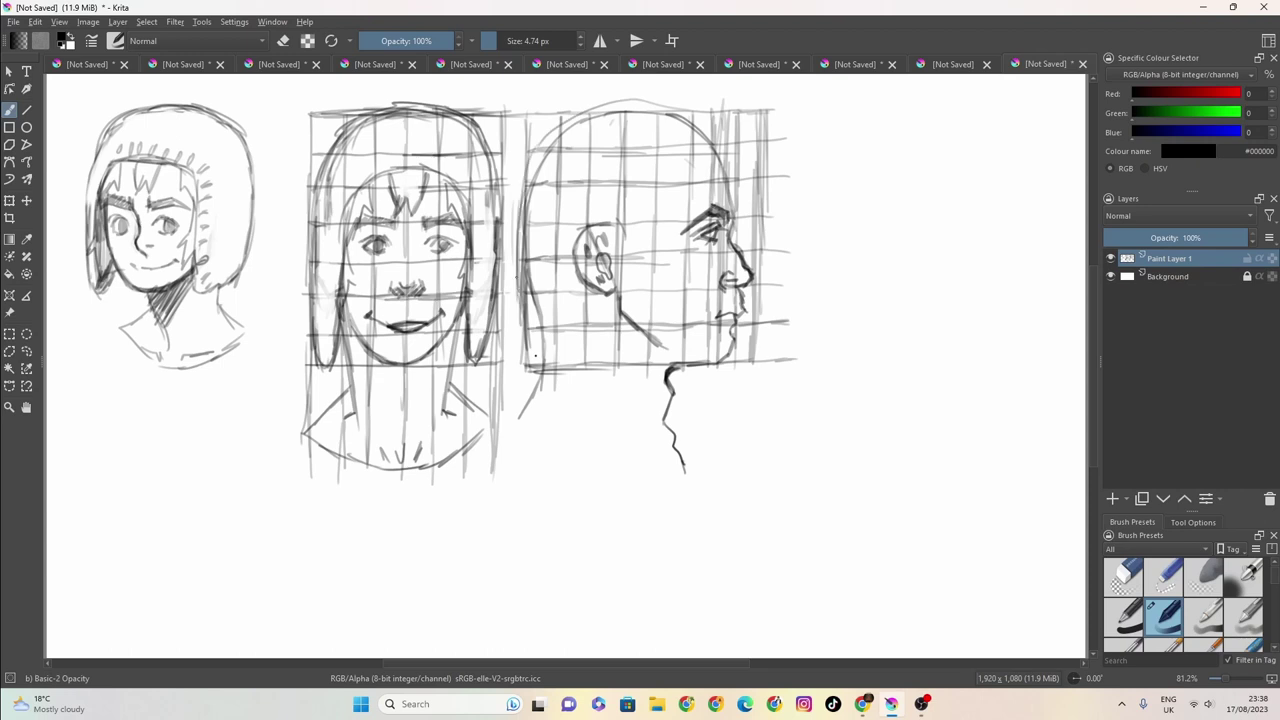
# Draw the side-view hair's curved front hairline and sloping lower edge, and thicken the whole hair outline
pyautogui.moveTo(524, 204)
pyautogui.mouseDown()
pyautogui.moveTo(517, 322)
pyautogui.moveTo(530, 380)
pyautogui.moveTo(652, 410)
pyautogui.mouseUp()
pyautogui.moveTo(715, 152)
pyautogui.mouseDown()
pyautogui.moveTo(672, 192)
pyautogui.moveTo(658, 414)
pyautogui.mouseUp()
pyautogui.moveTo(657, 345)
pyautogui.mouseDown()
pyautogui.moveTo(657, 408)
pyautogui.moveTo(556, 396)
pyautogui.moveTo(527, 367)
pyautogui.mouseUp()
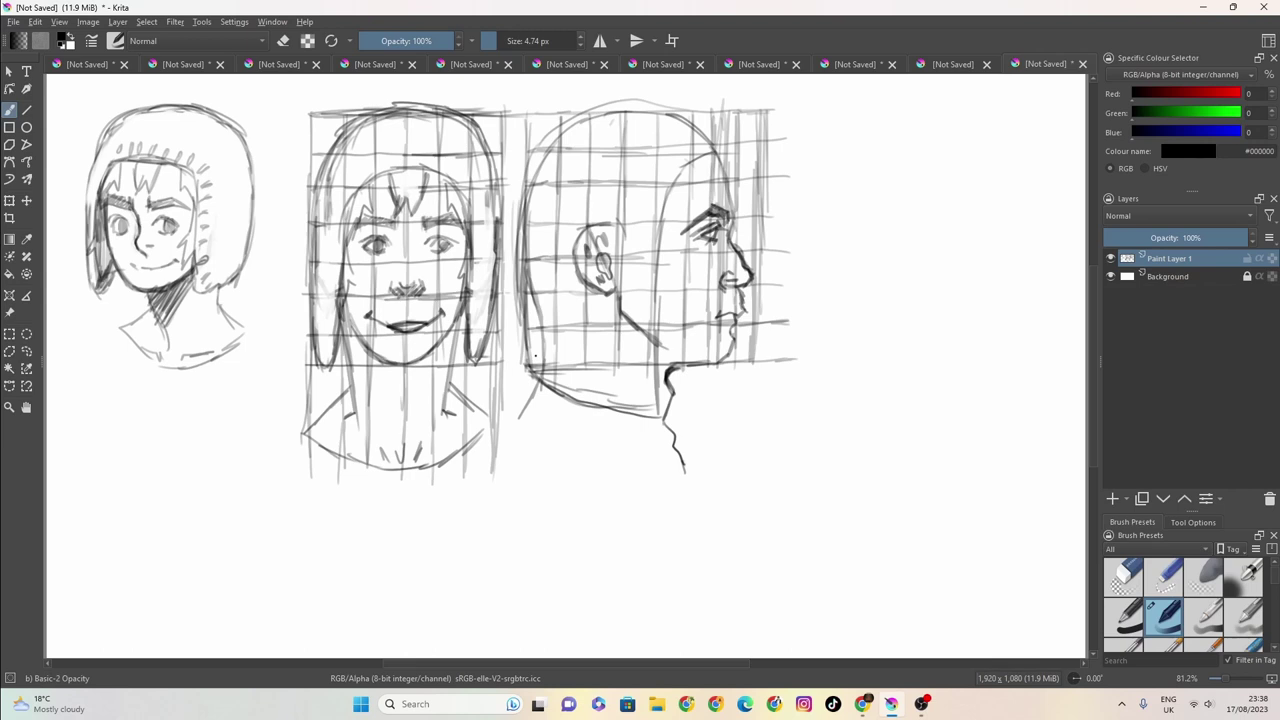
pyautogui.moveTo(722, 156)
pyautogui.mouseDown()
pyautogui.moveTo(694, 118)
pyautogui.moveTo(636, 98)
pyautogui.moveTo(558, 125)
pyautogui.moveTo(664, 101)
pyautogui.moveTo(570, 121)
pyautogui.moveTo(526, 170)
pyautogui.moveTo(526, 378)
pyautogui.moveTo(620, 410)
pyautogui.mouseUp()
pyautogui.moveTo(717, 141)
pyautogui.mouseDown()
pyautogui.moveTo(723, 161)
pyautogui.moveTo(705, 156)
pyautogui.moveTo(671, 184)
pyautogui.moveTo(656, 421)
pyautogui.mouseUp()
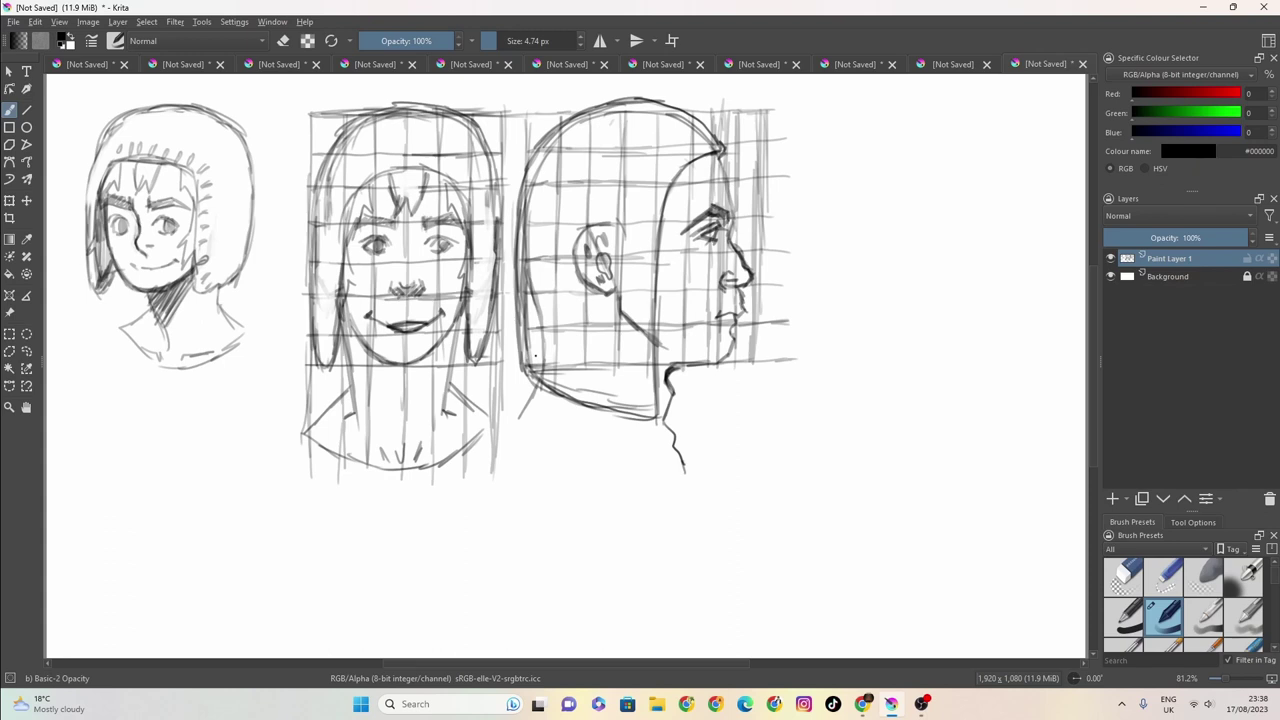
# Add pointed fringe strands over the side-view forehead and jagged strands along the front edge of the hair
pyautogui.moveTo(722, 152)
pyautogui.mouseDown()
pyautogui.moveTo(738, 192)
pyautogui.moveTo(719, 207)
pyautogui.moveTo(701, 187)
pyautogui.mouseUp()
pyautogui.moveTo(681, 176); pyautogui.dragTo(661, 311)
pyautogui.moveTo(666, 288); pyautogui.dragTo(658, 312)
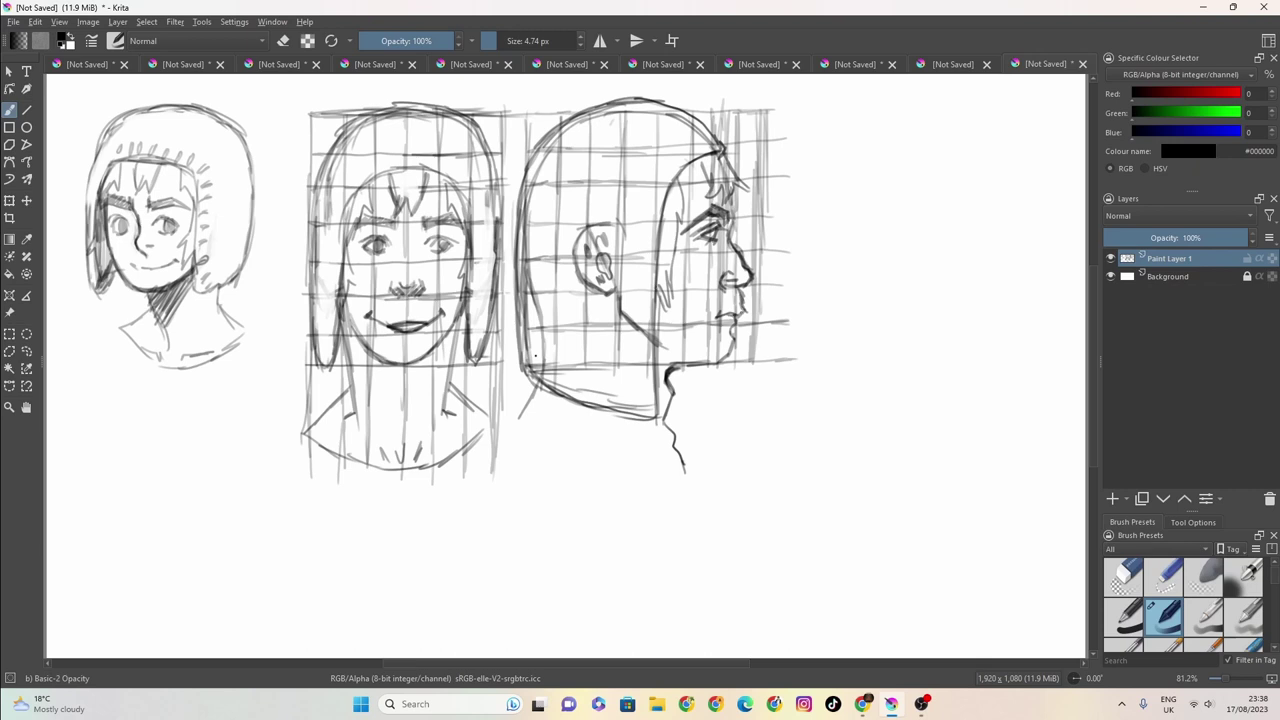
# Refine the side-view head's mouth and eye, and darken its eyebrow
pyautogui.moveTo(734, 313); pyautogui.dragTo(726, 321)
pyautogui.moveTo(729, 240)
pyautogui.mouseDown()
pyautogui.moveTo(731, 219)
pyautogui.moveTo(729, 233)
pyautogui.moveTo(690, 228)
pyautogui.mouseUp()
pyautogui.moveTo(727, 220); pyautogui.dragTo(713, 212)
# Close the drawing and save it as a Krita document named "sad dude" in the "animation yhand drawn in krita" folder
pyautogui.click(1082, 64)
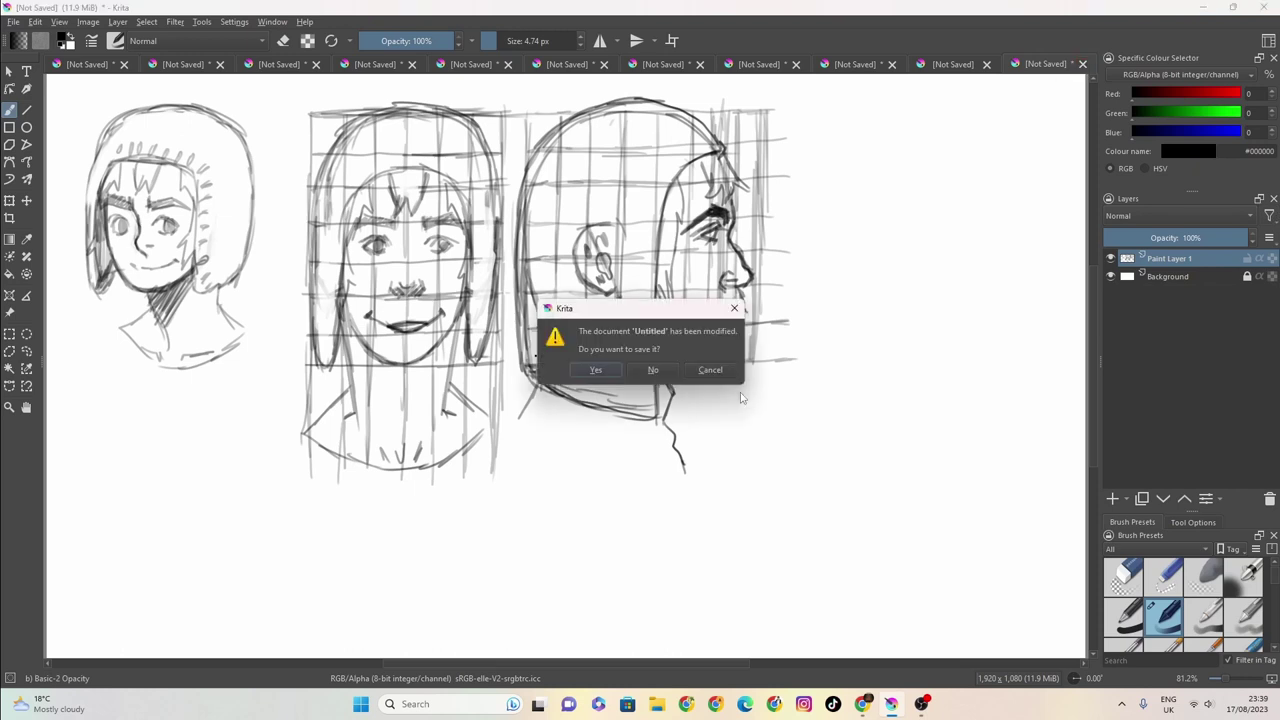
pyautogui.click(595, 370)
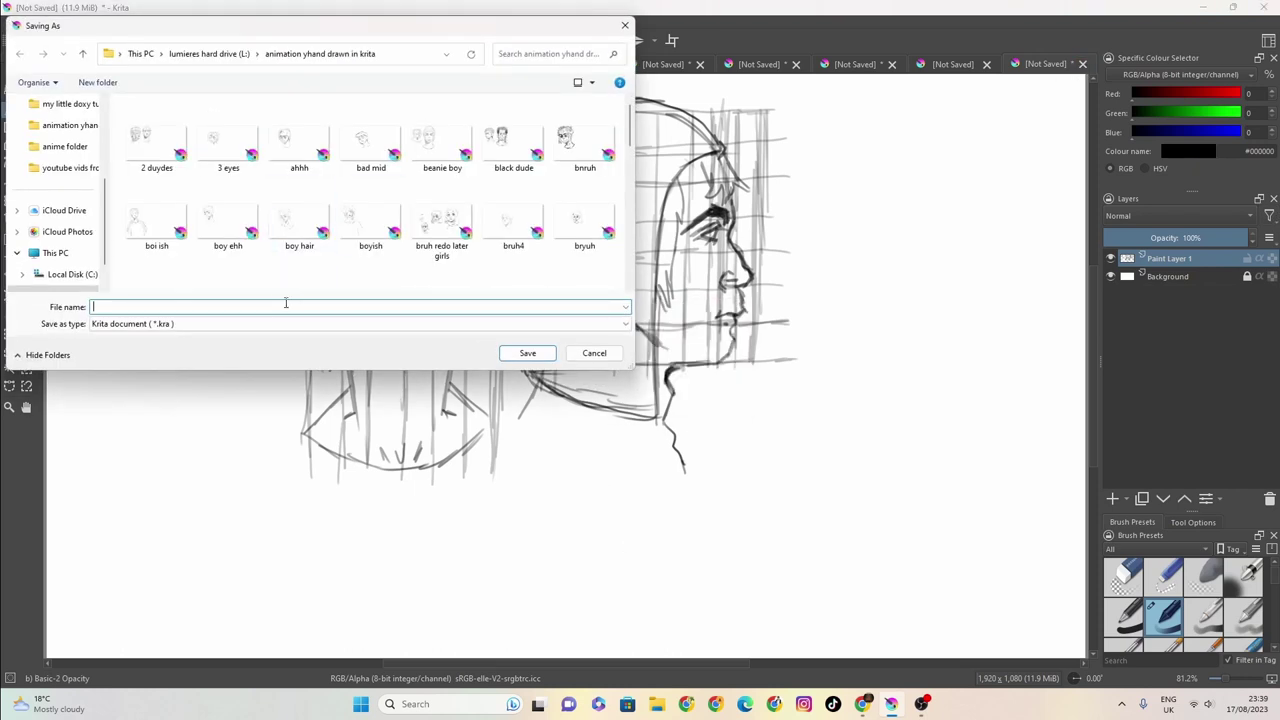
pyautogui.write('sad dude')
pyautogui.press('Return')
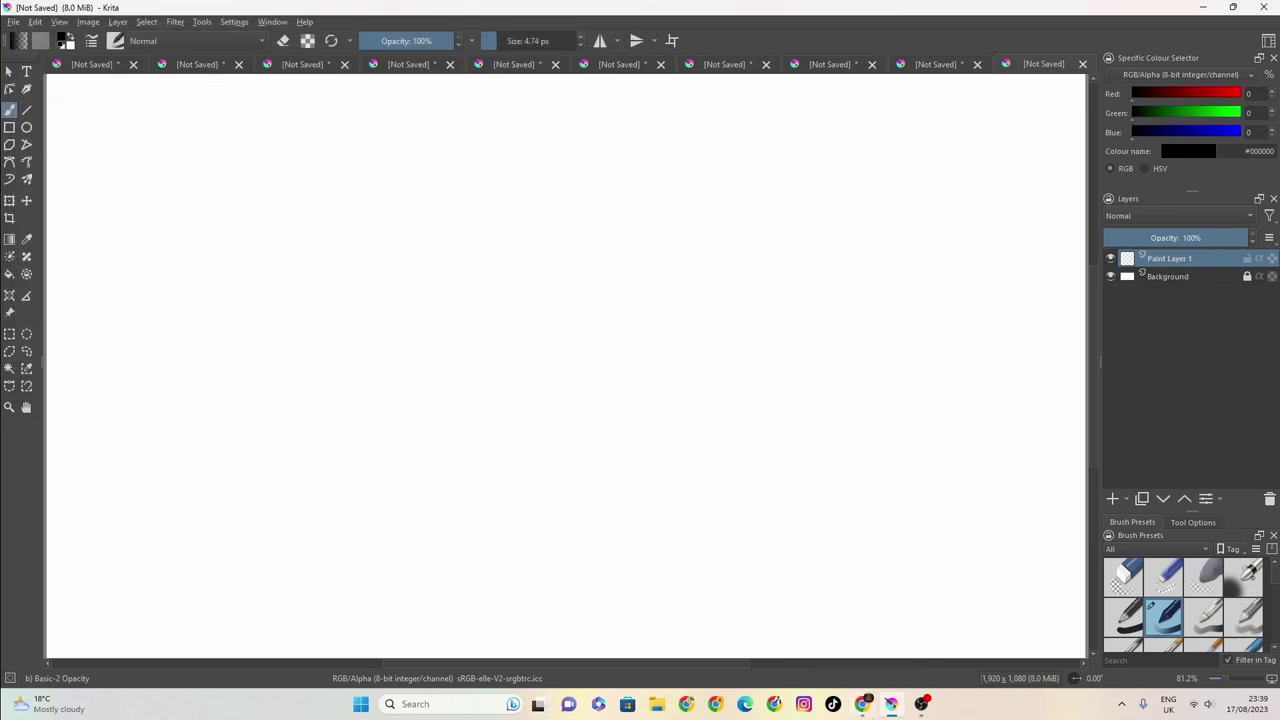
pyautogui.click(921, 703)
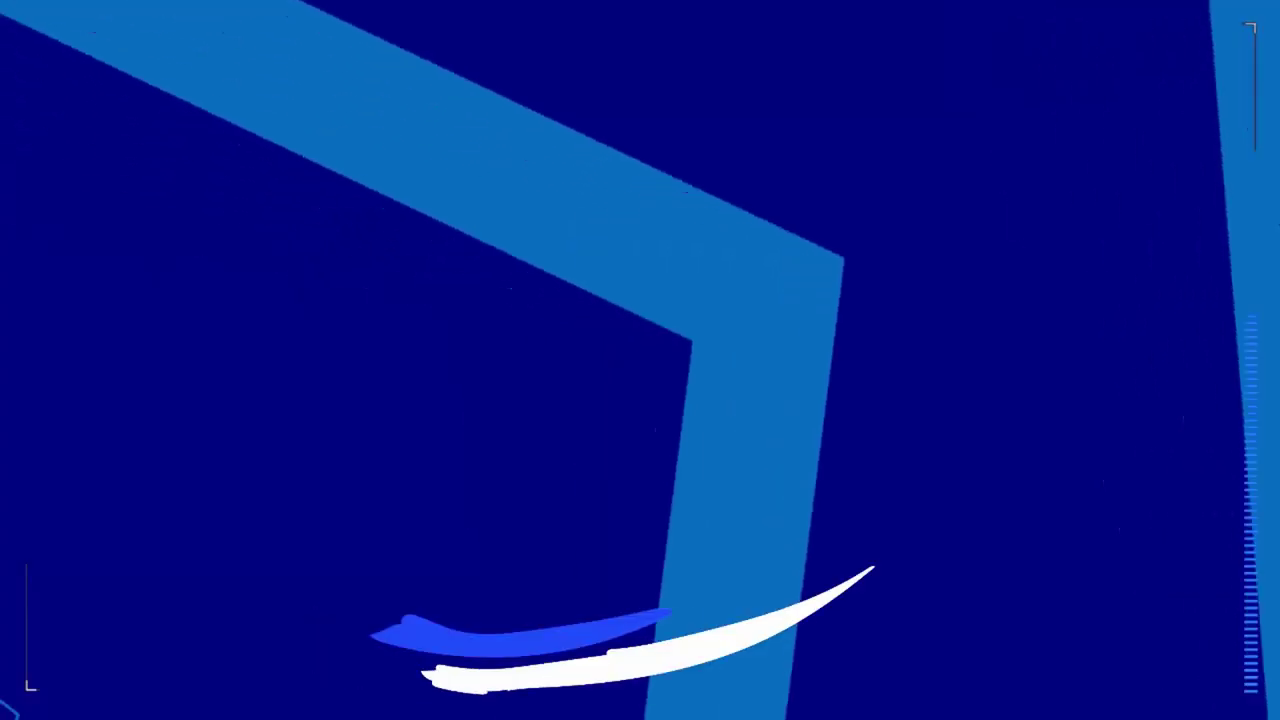